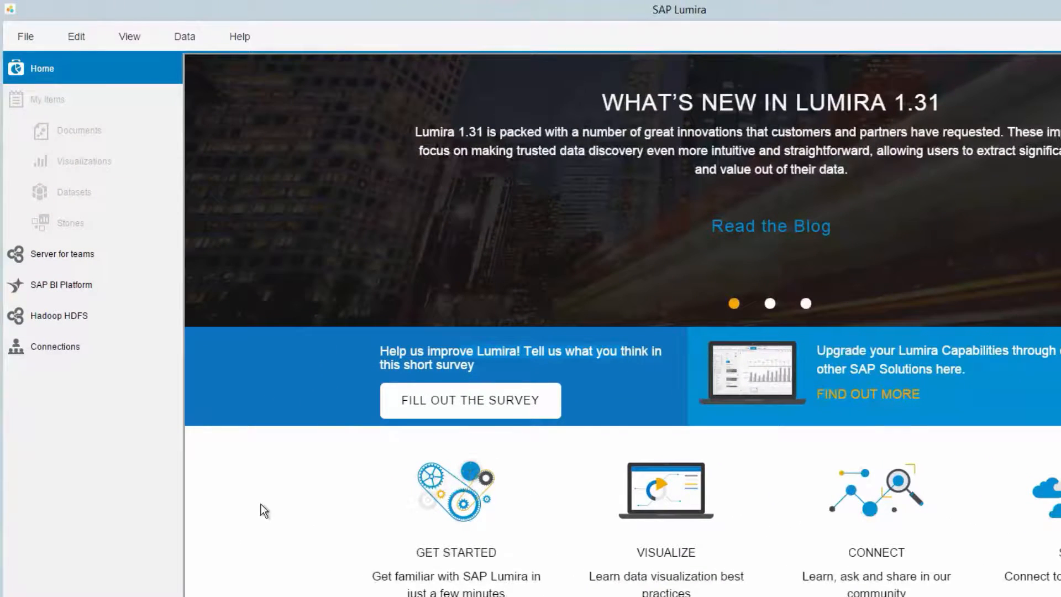
# Start a new dataset that uses a Connect to SAP HANA source and open the list of available views
pyautogui.click(25, 36)
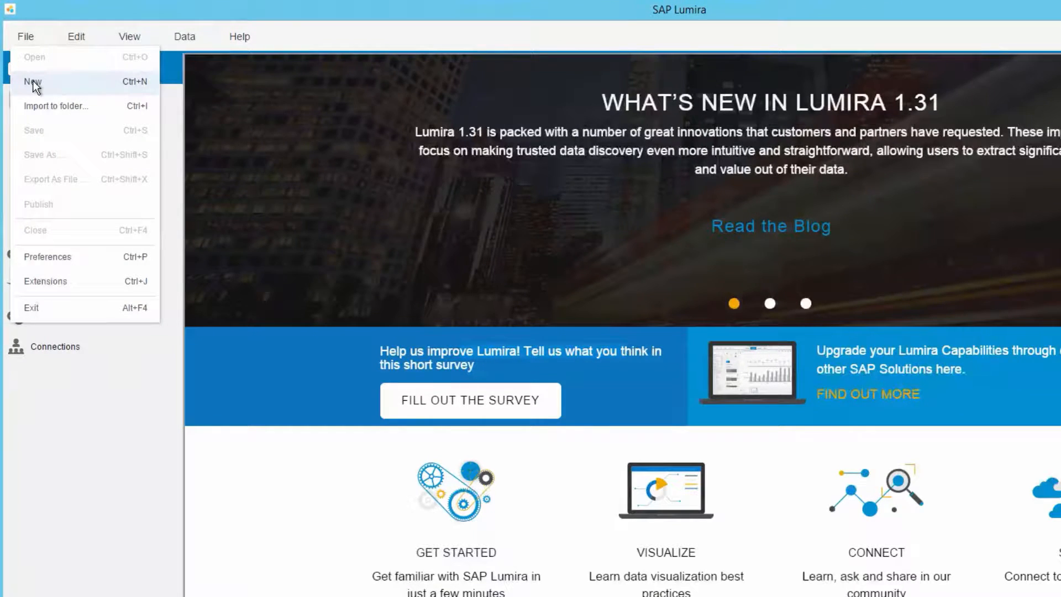
pyautogui.click(77, 84)
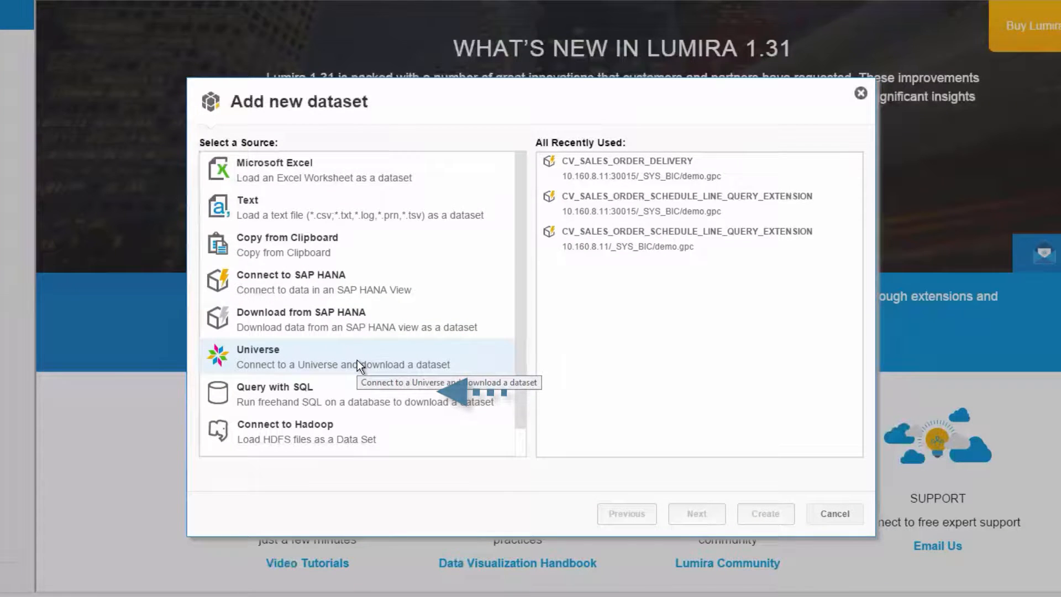
pyautogui.click(380, 274)
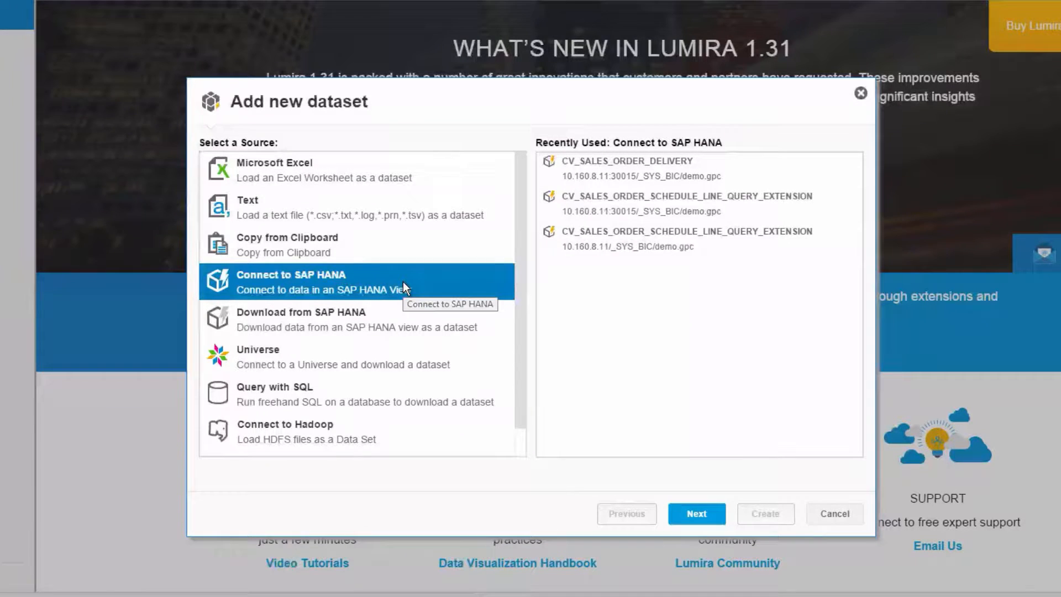
pyautogui.click(697, 514)
pyautogui.click(569, 345)
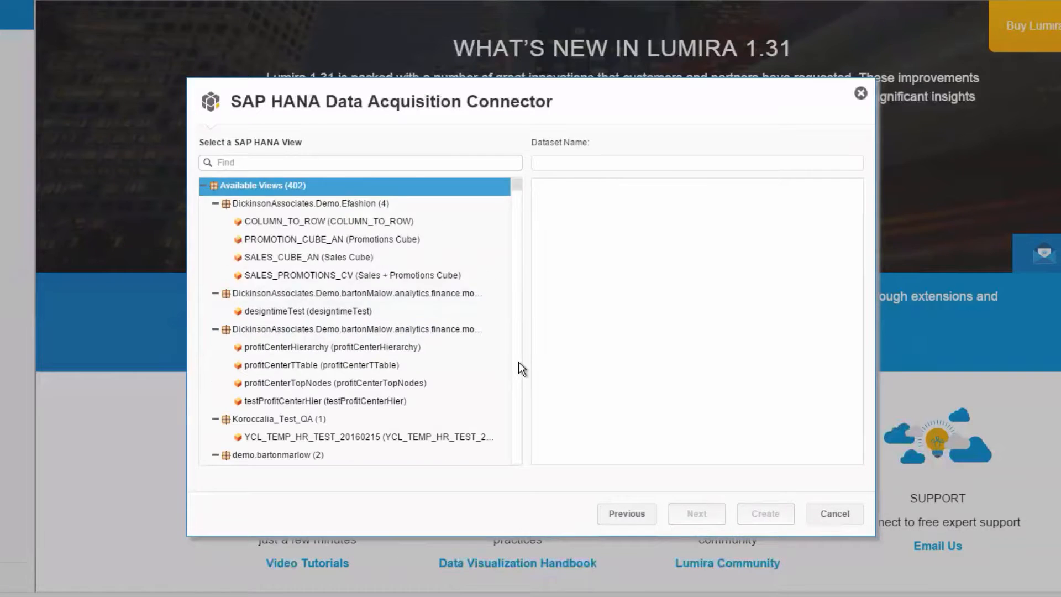
# Create the dataset from the demo.gpc view CV_SLS_ORDER_SCHED_LINE_QUERY with the measures GrossAmount, NetAmount and OrderQuantity and the preselected dimensions
pyautogui.scroll(-5, 422, 364)
pyautogui.click(434, 437)
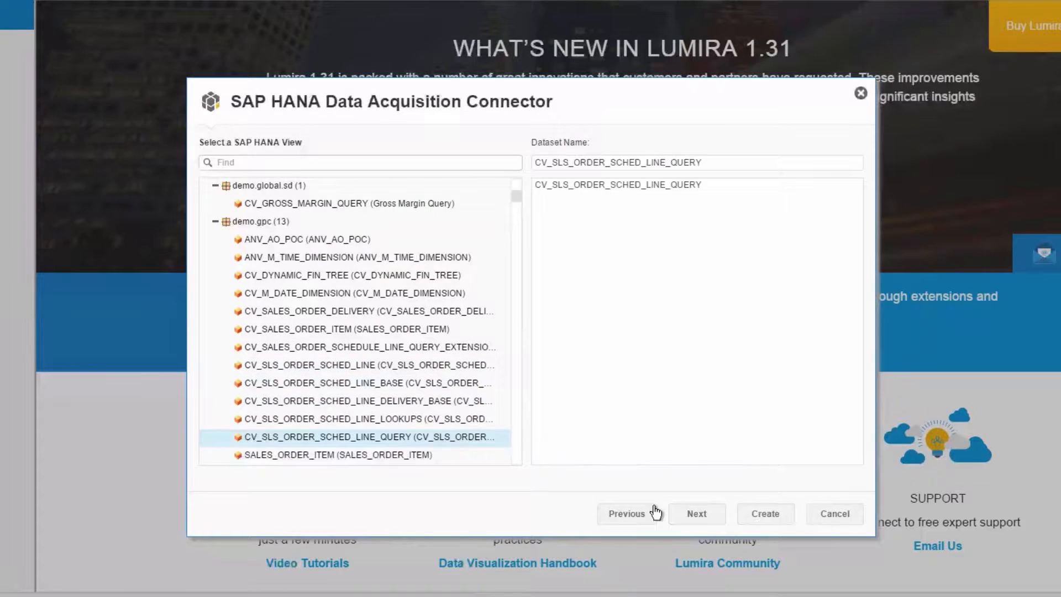
pyautogui.click(695, 513)
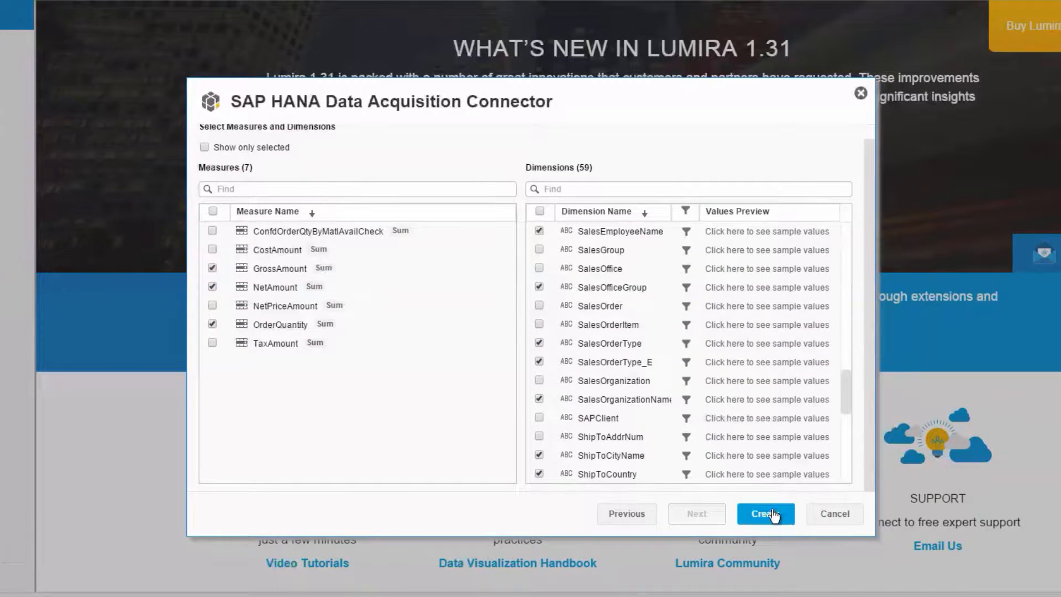
pyautogui.click(771, 514)
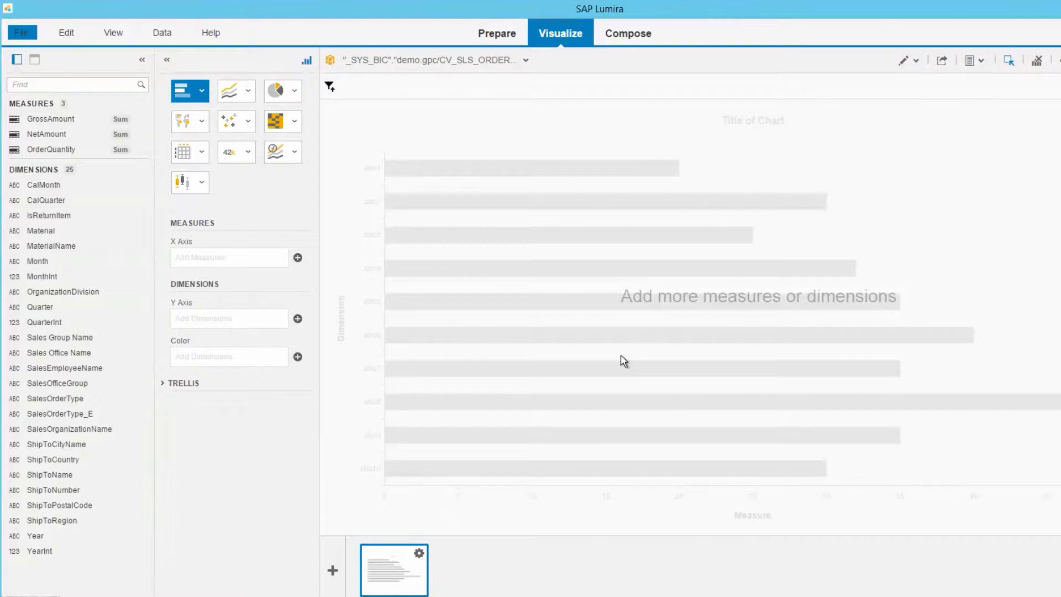
# In the Prepare room, create a geographic hierarchy by names from ShipToRegion, mapped to the Region level
pyautogui.click(499, 34)
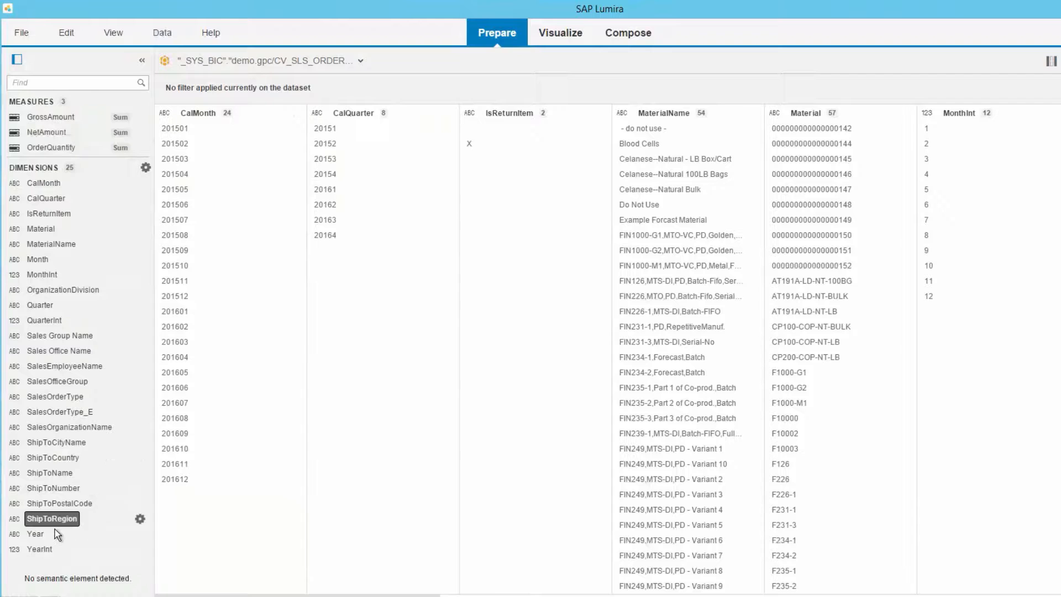
pyautogui.click(140, 520)
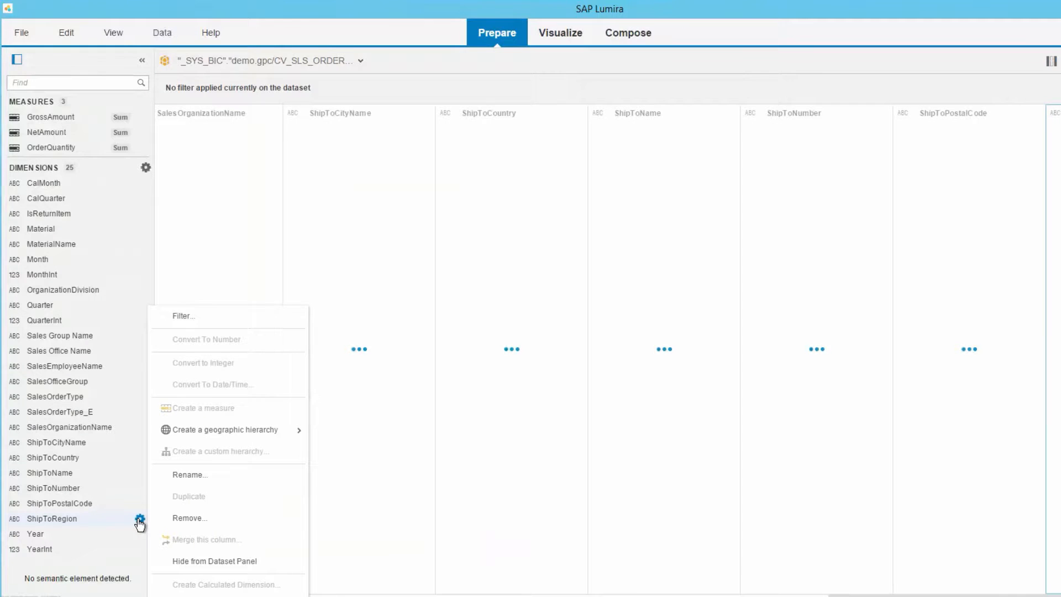
pyautogui.moveTo(201, 431)
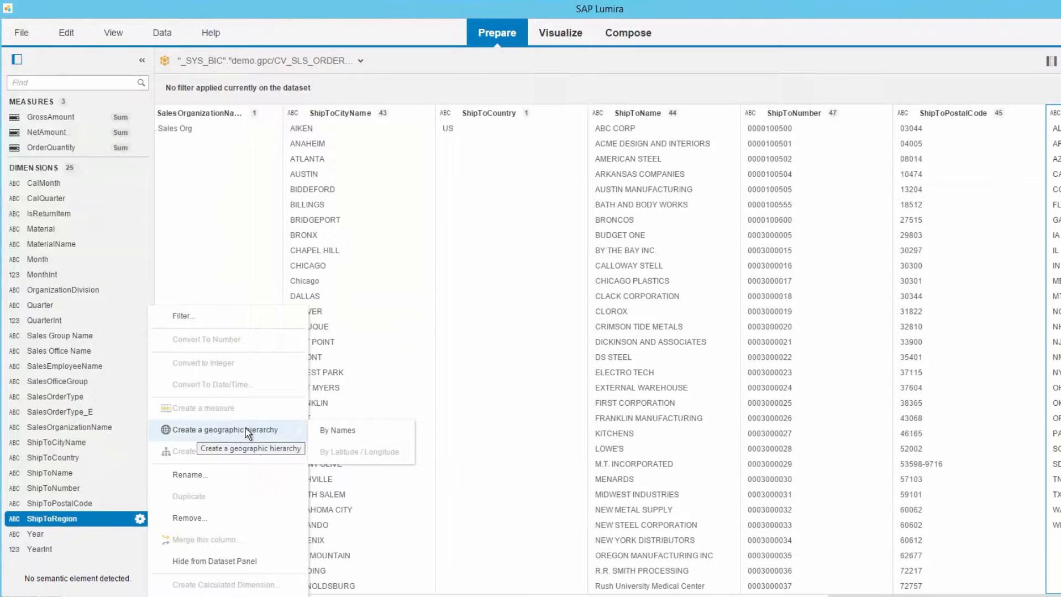
pyautogui.click(366, 432)
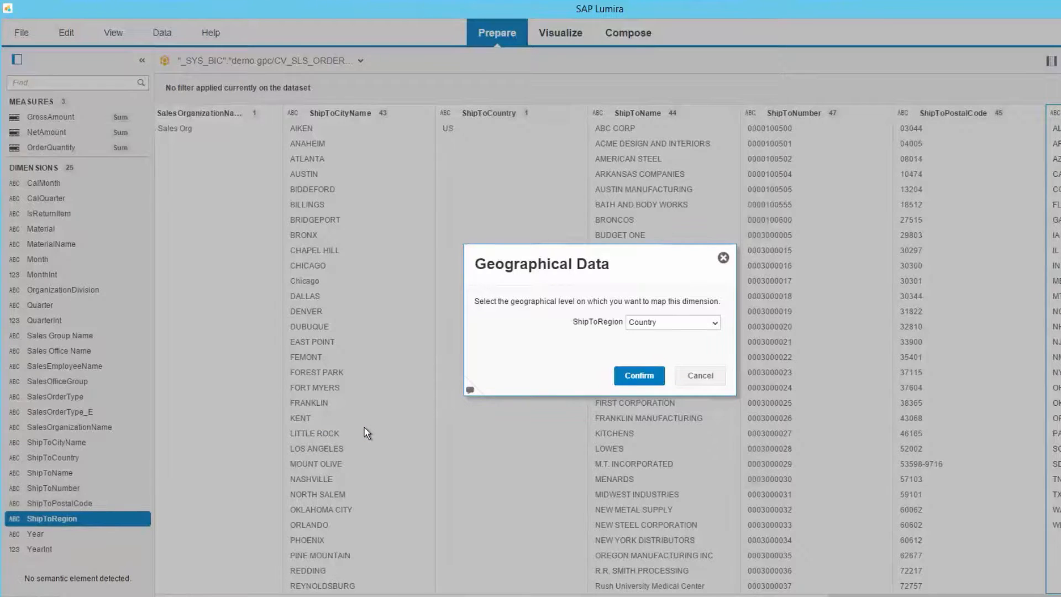
pyautogui.click(713, 325)
pyautogui.click(670, 358)
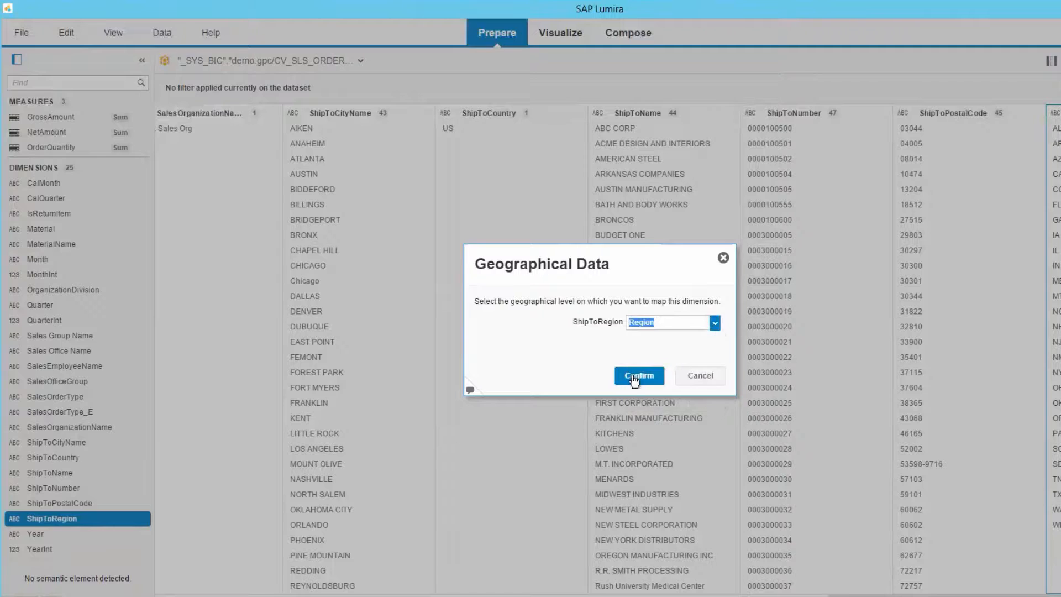
pyautogui.click(635, 375)
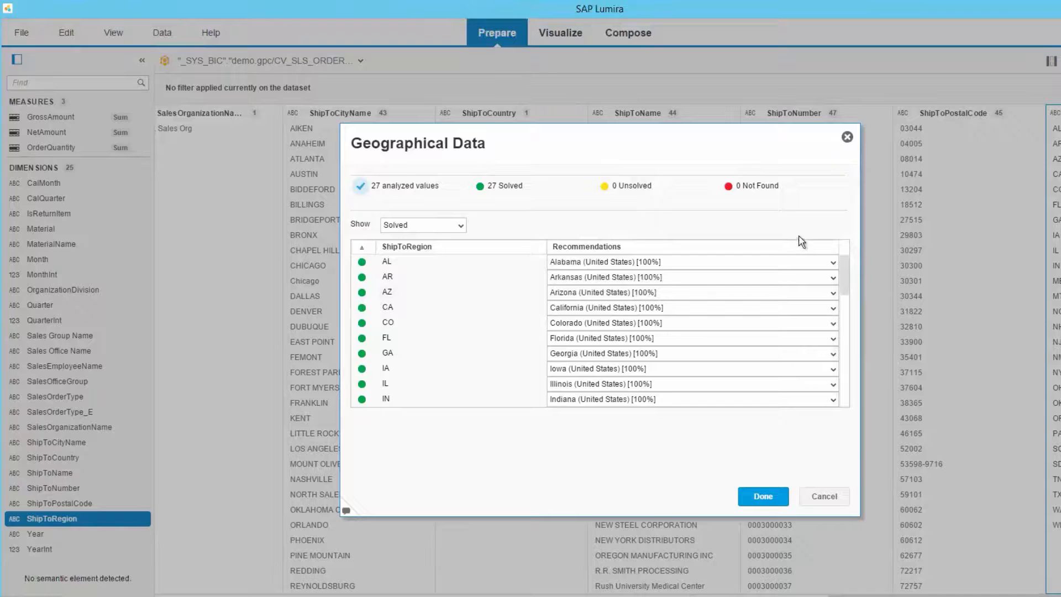
pyautogui.click(765, 494)
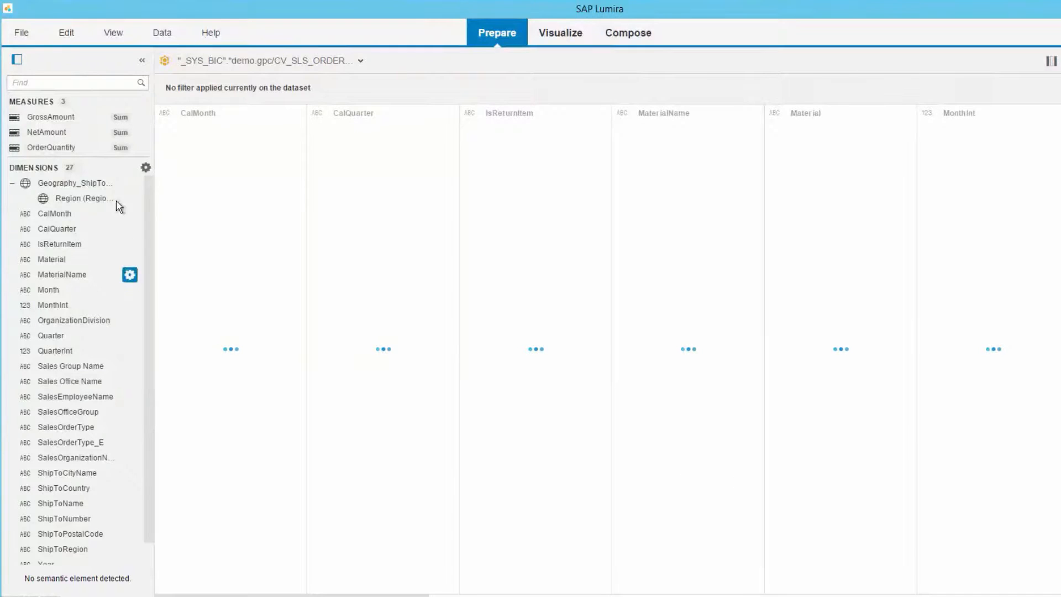
pyautogui.click(99, 183)
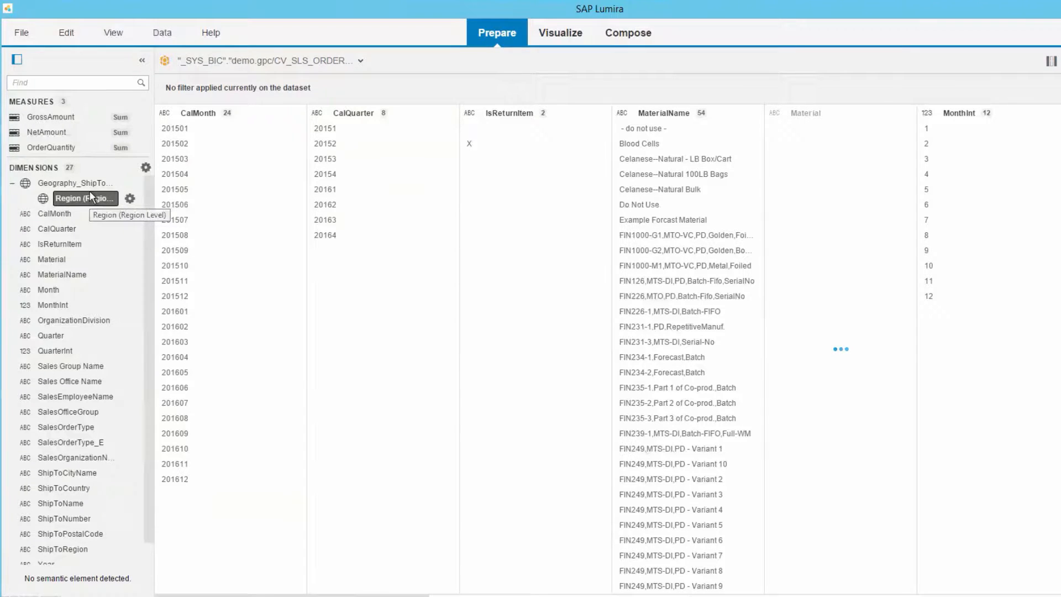
pyautogui.click(231, 158)
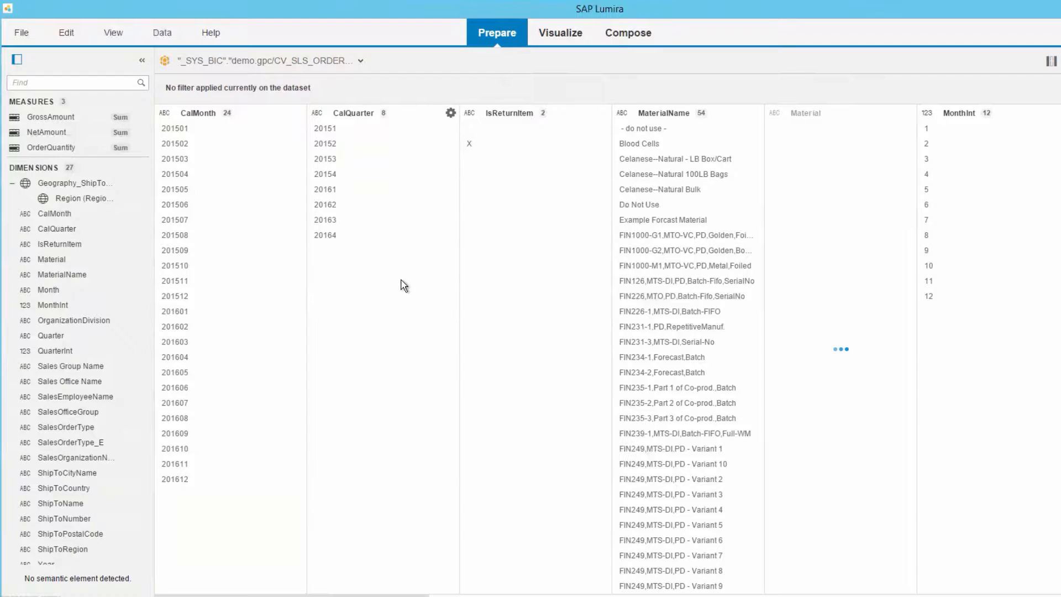
# Add a second dataset from the view CV_SALES_ORDER_DELIVERY with the measures ActualDeliveryQuantity, GrossAmount, NetAmount and OrderQuantity
pyautogui.click(162, 33)
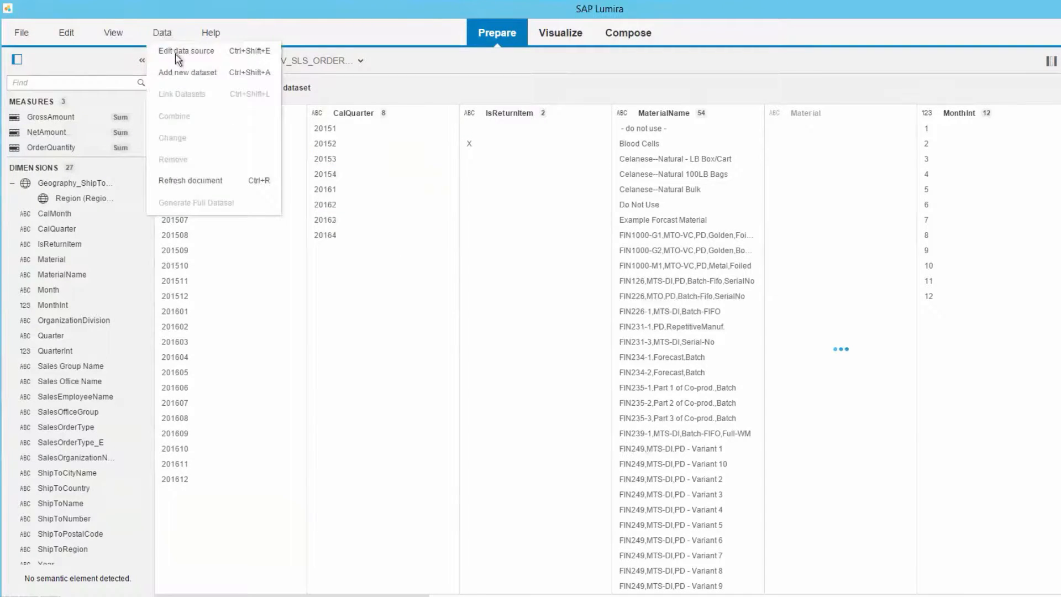
pyautogui.click(206, 77)
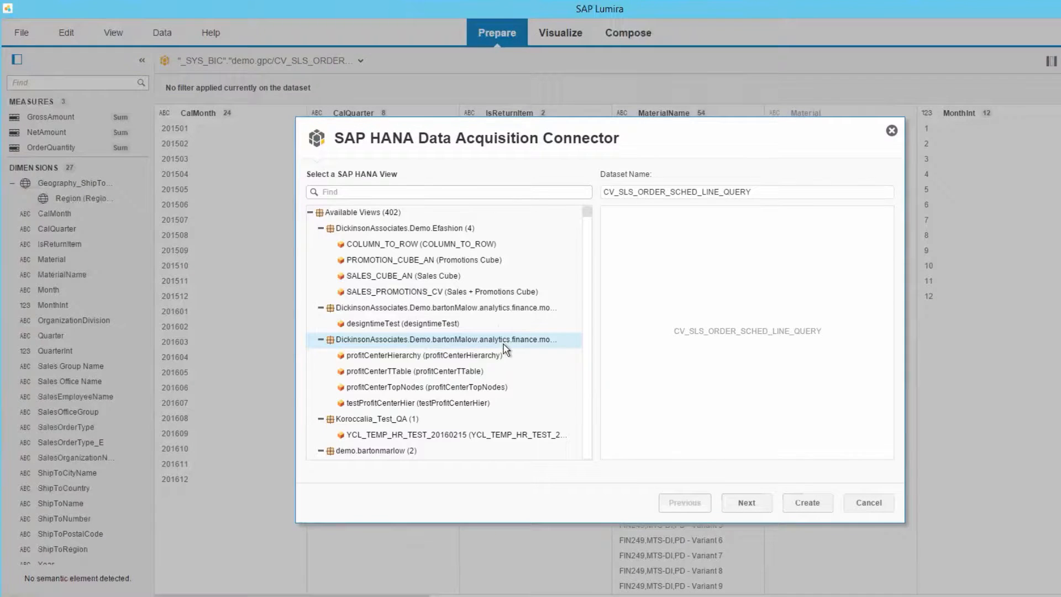
pyautogui.scroll(-3, 588, 374)
pyautogui.scroll(-3, 587, 373)
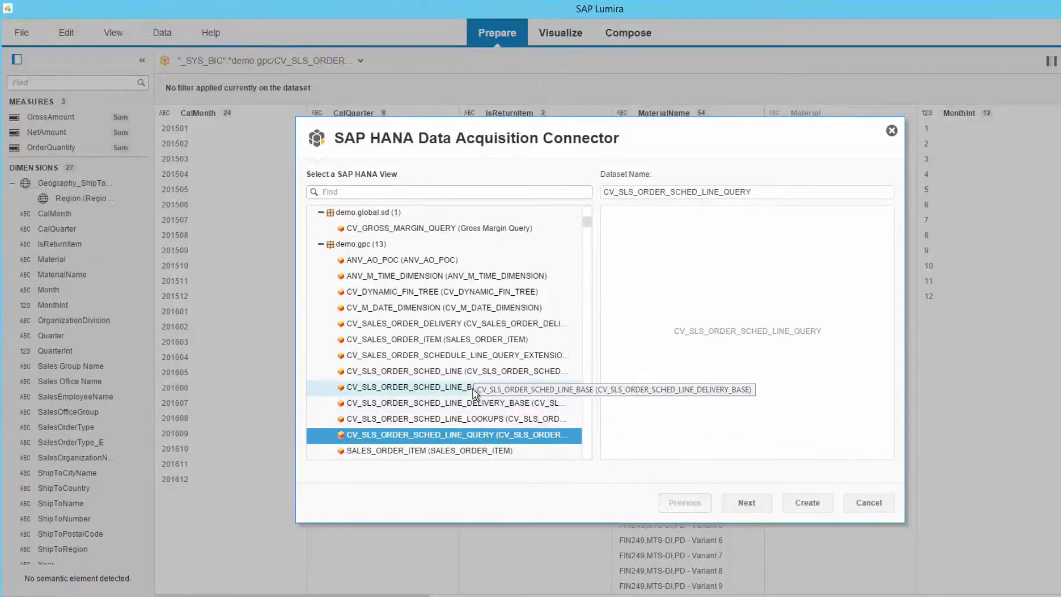
pyautogui.click(469, 326)
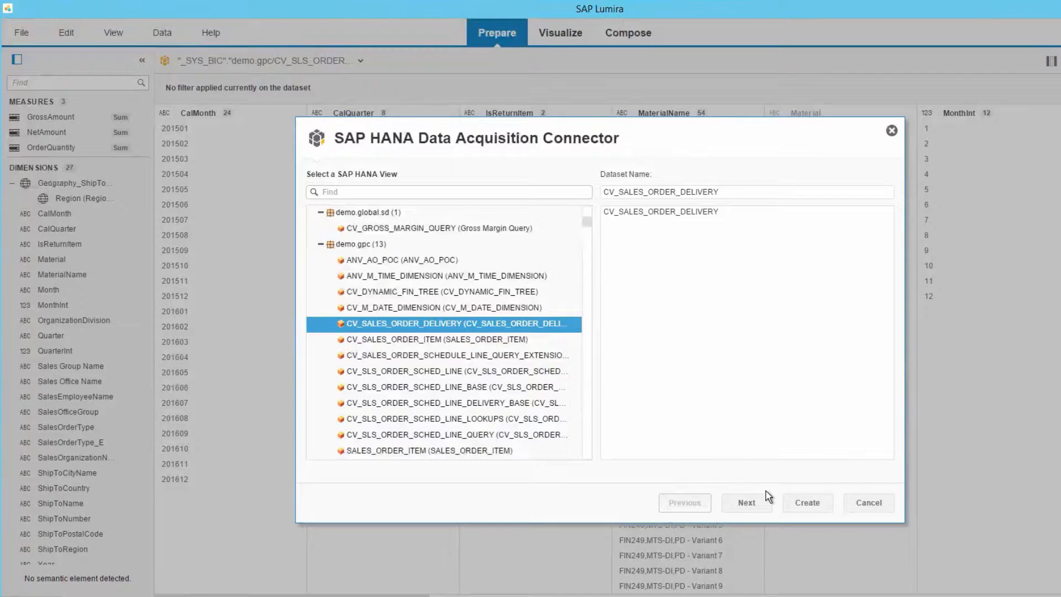
pyautogui.click(749, 504)
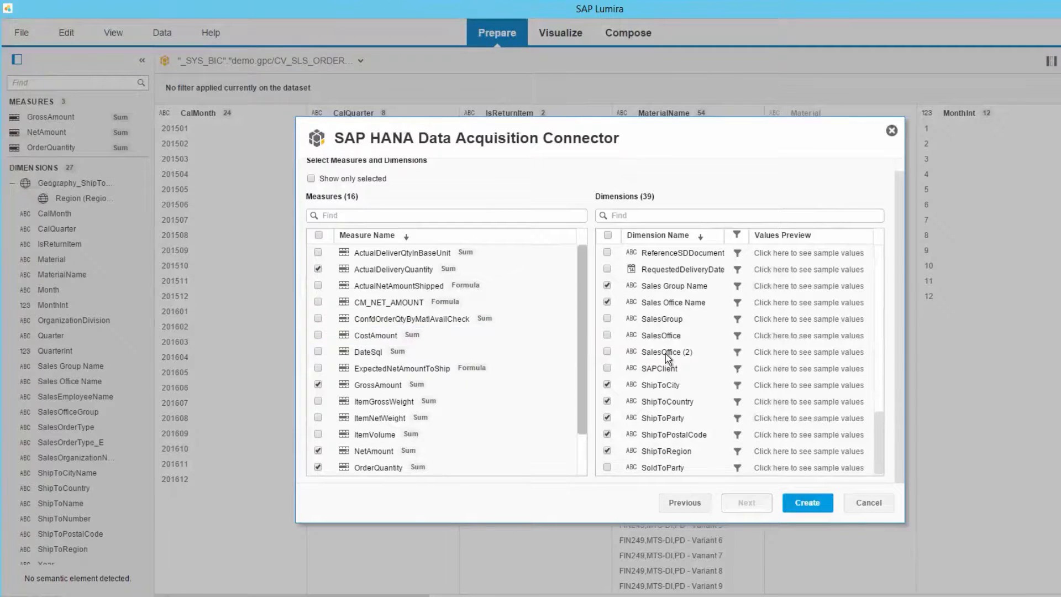
pyautogui.click(819, 502)
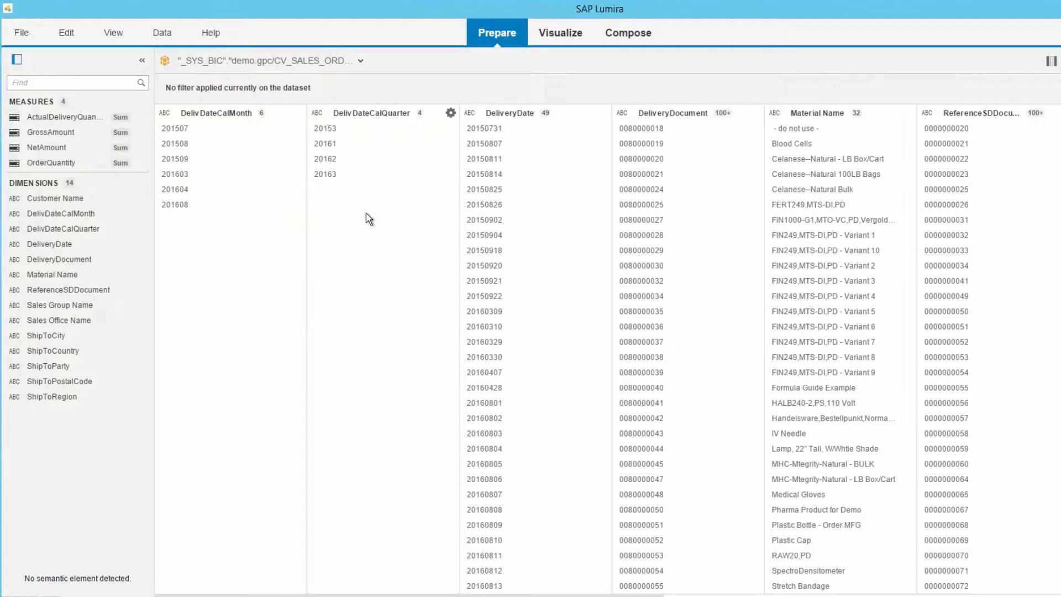
# Create a geographic hierarchy by names from the delivery dataset's ShipToRegion, mapped to the Region level
pyautogui.click(361, 62)
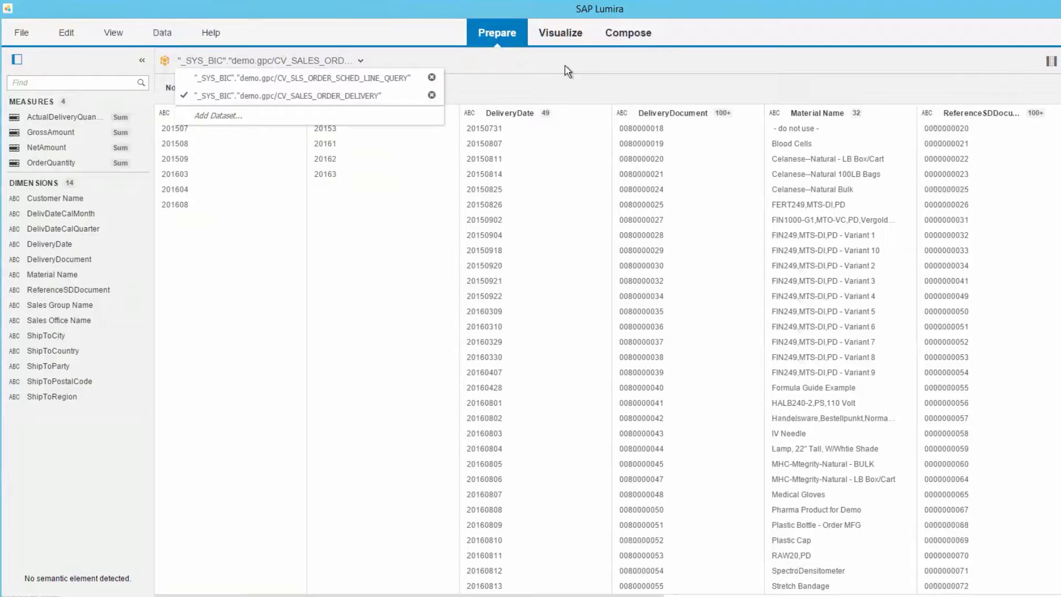
pyautogui.click(69, 397)
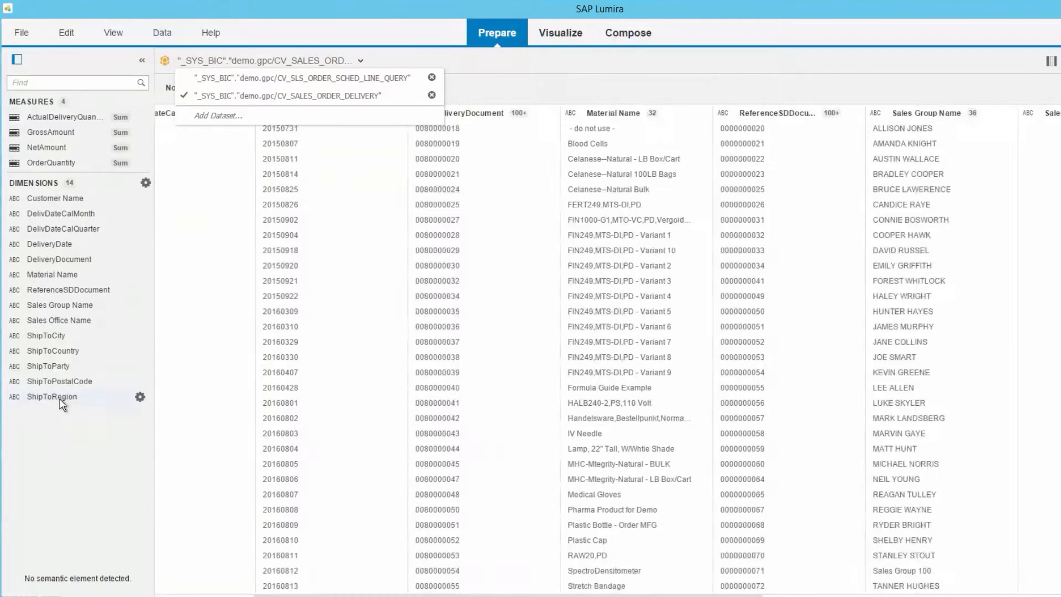
pyautogui.click(139, 397)
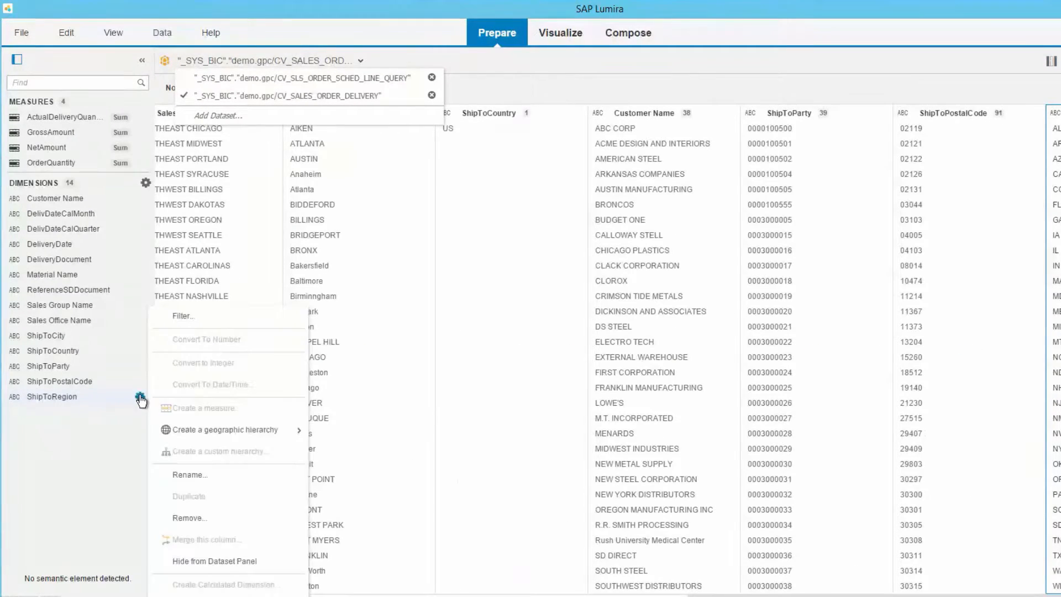
pyautogui.moveTo(230, 429)
pyautogui.click(345, 432)
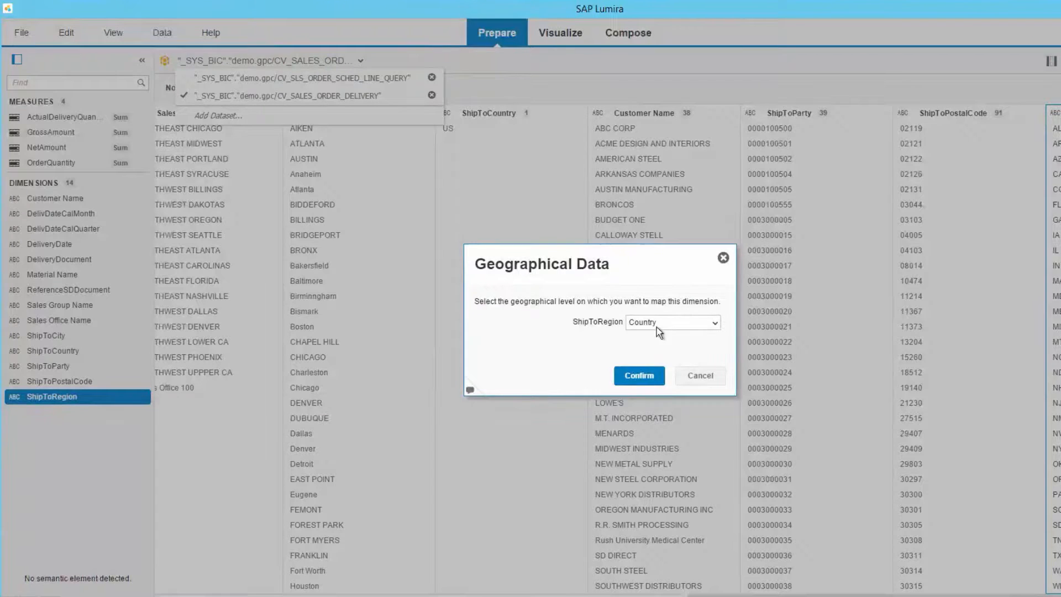
pyautogui.click(657, 323)
pyautogui.click(667, 360)
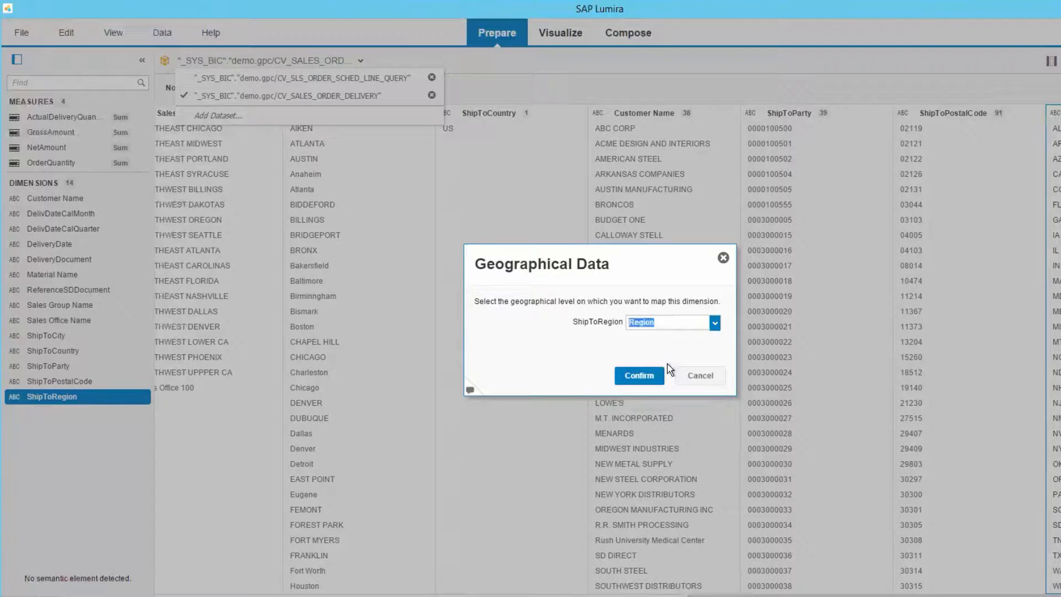
pyautogui.click(637, 375)
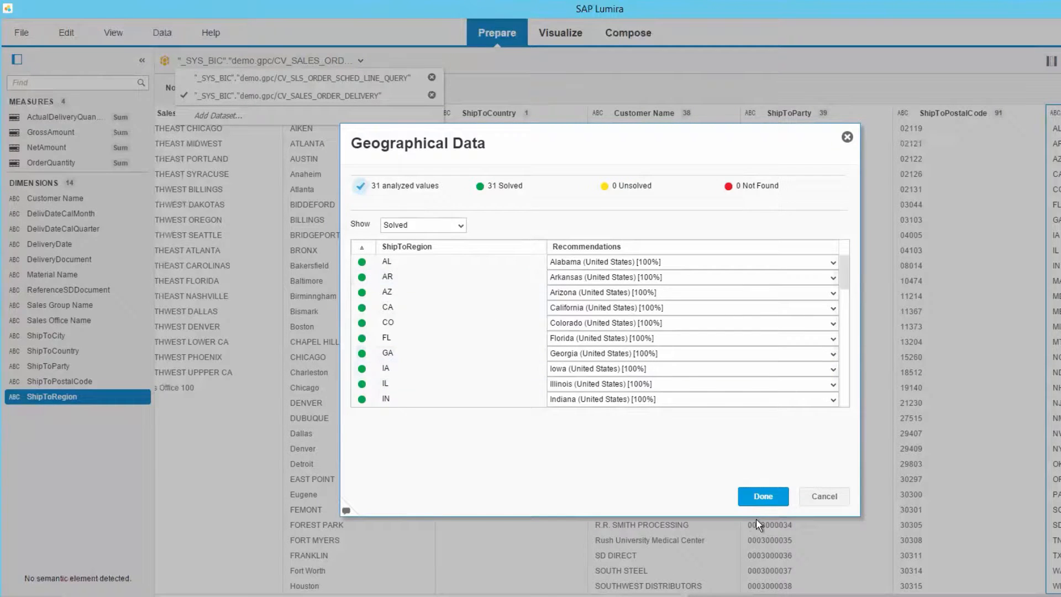
pyautogui.click(764, 495)
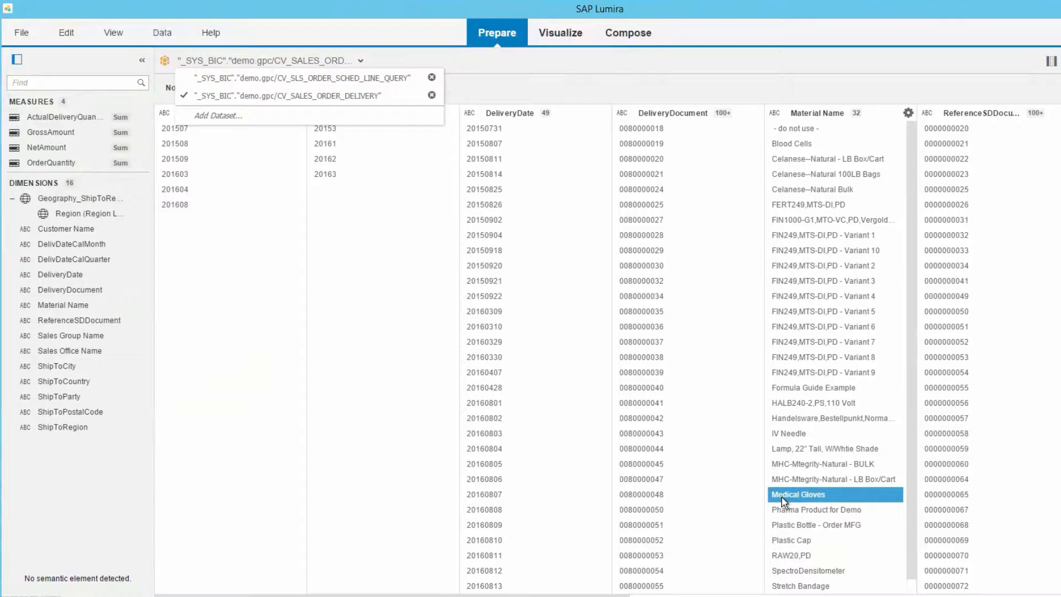
# Switch to the Visualize room and make CV_SLS_ORDER_SCHED_LINE_QUERY the active dataset
pyautogui.click(302, 77)
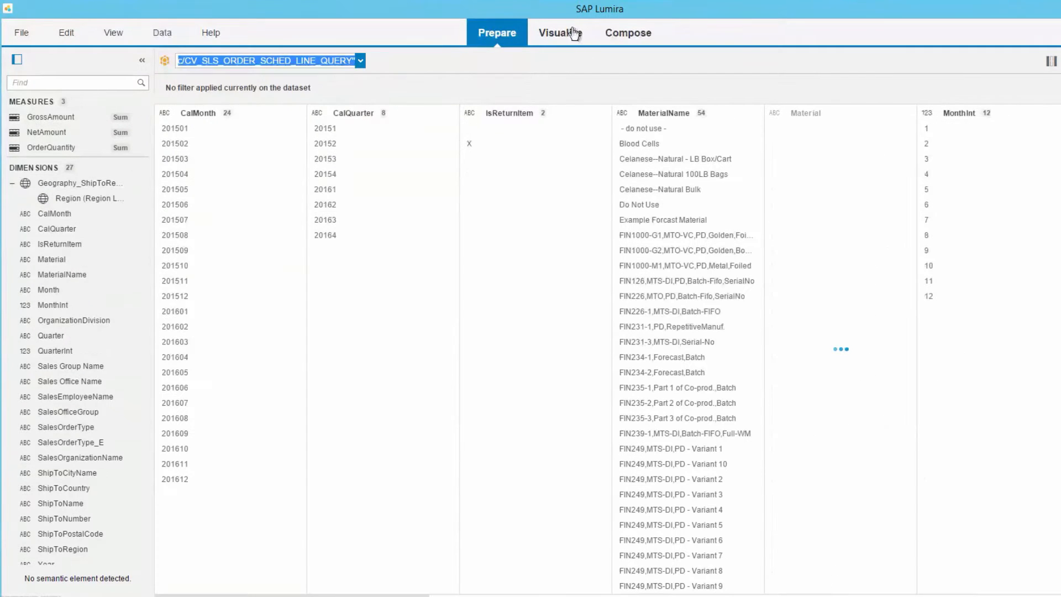
pyautogui.click(564, 34)
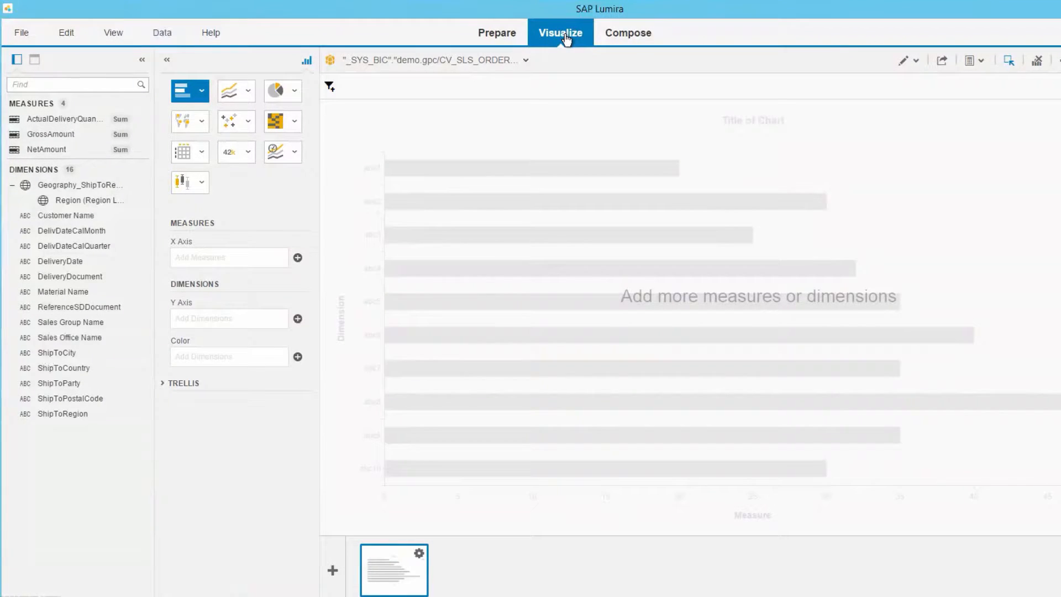
pyautogui.click(525, 60)
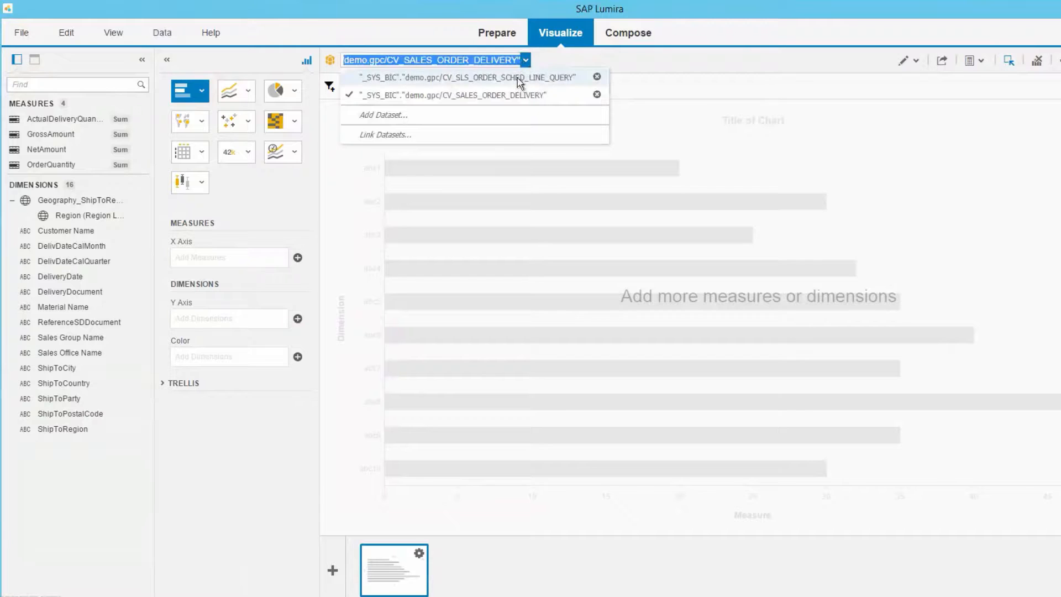
pyautogui.click(519, 78)
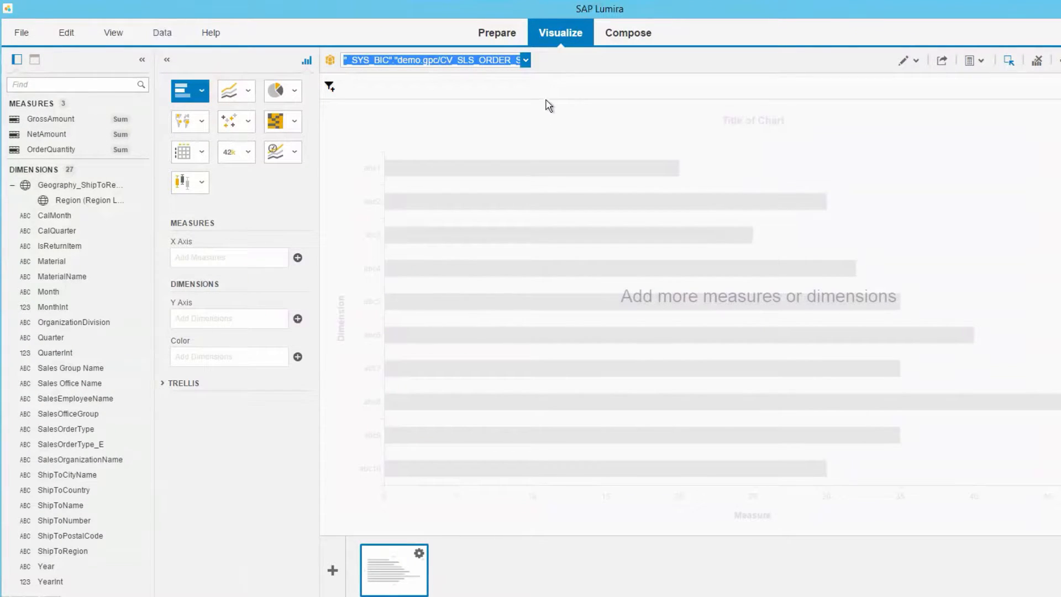
pyautogui.click(202, 92)
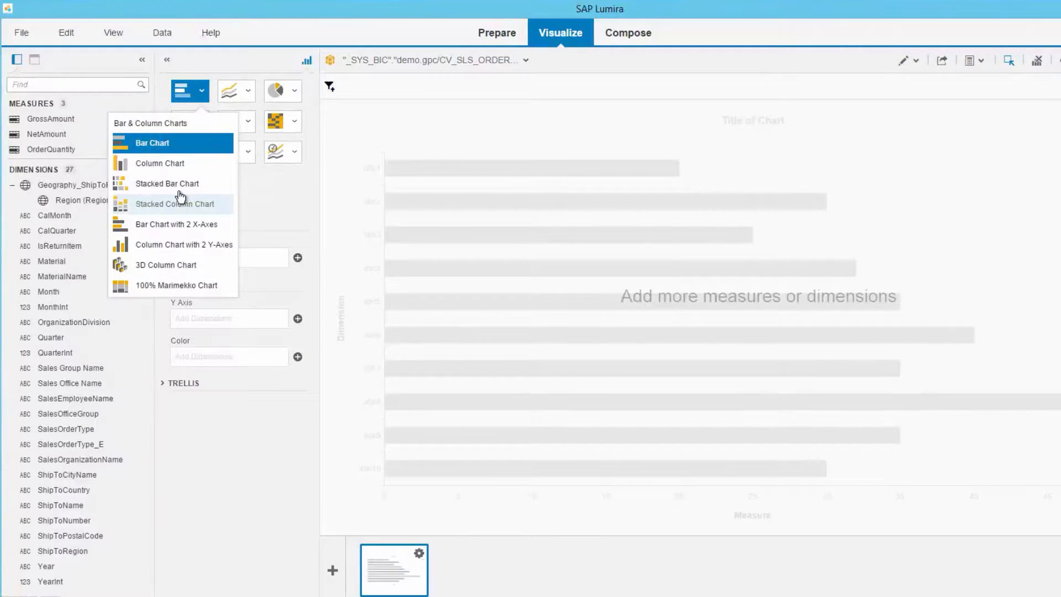
pyautogui.click(250, 91)
pyautogui.click(250, 92)
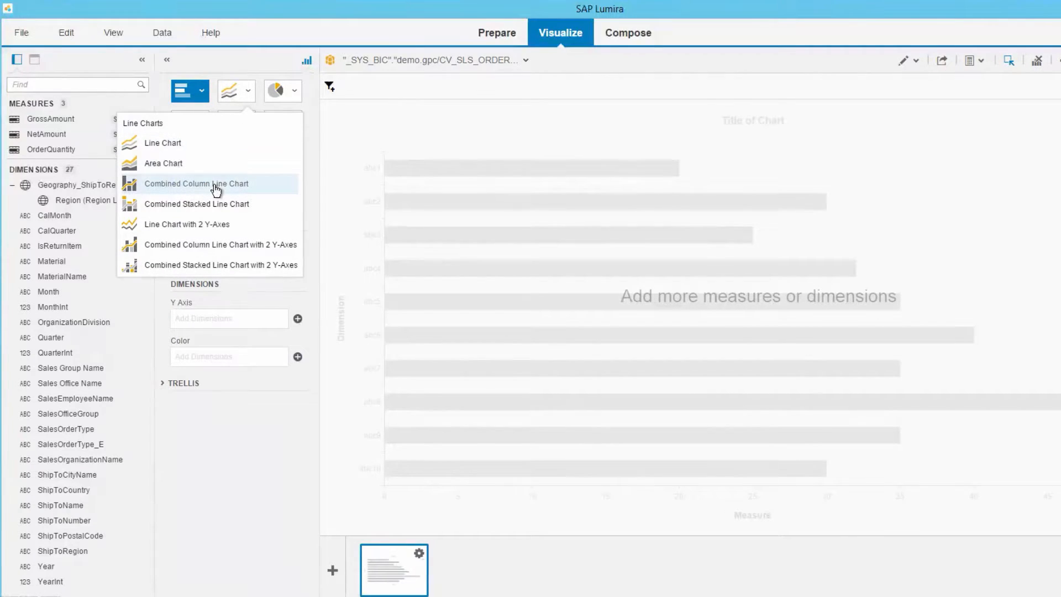
# Review the available chart types, including pie, geographic, scatter, map, time series, numeric point and table charts
pyautogui.click(296, 92)
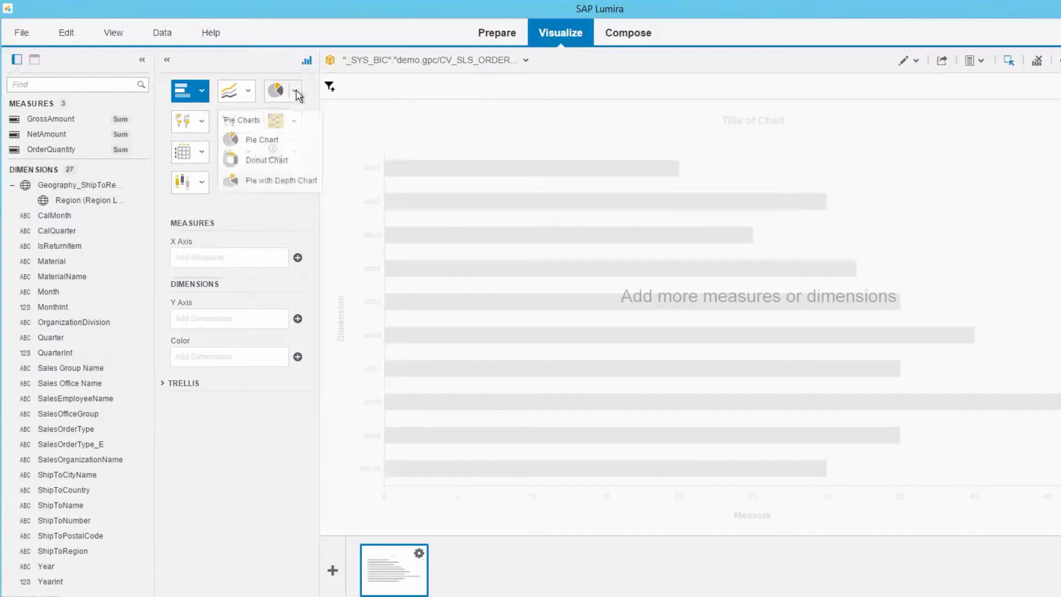
pyautogui.click(203, 123)
pyautogui.click(248, 122)
pyautogui.click(296, 122)
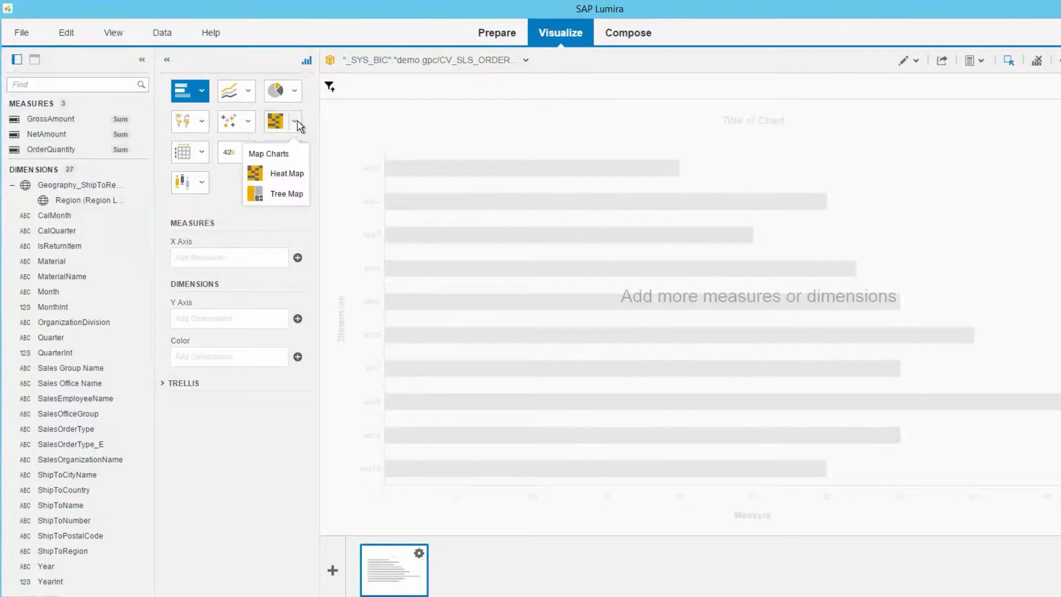
pyautogui.click(294, 151)
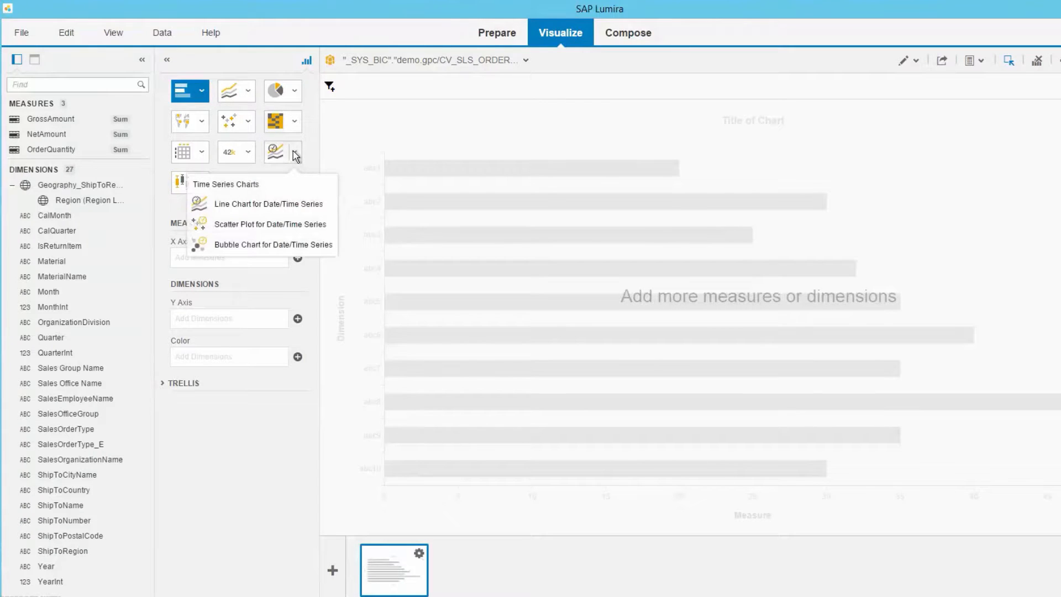
pyautogui.click(247, 152)
pyautogui.click(202, 154)
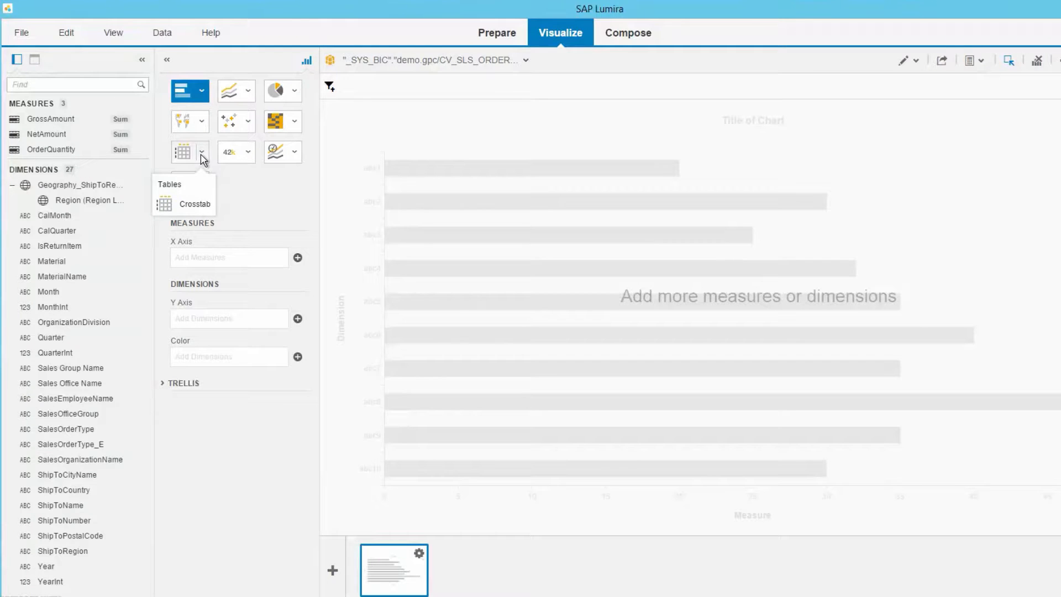
pyautogui.moveTo(203, 186)
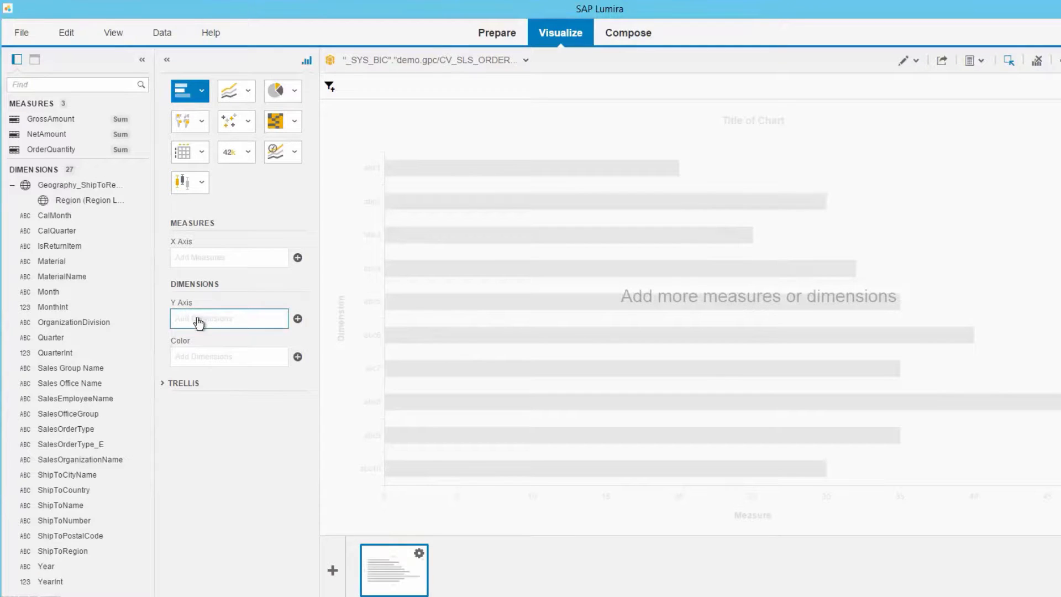
# Build a bar chart with GrossAmount on the X axis and Sales Office Name on the Y axis
pyautogui.moveTo(142, 361)
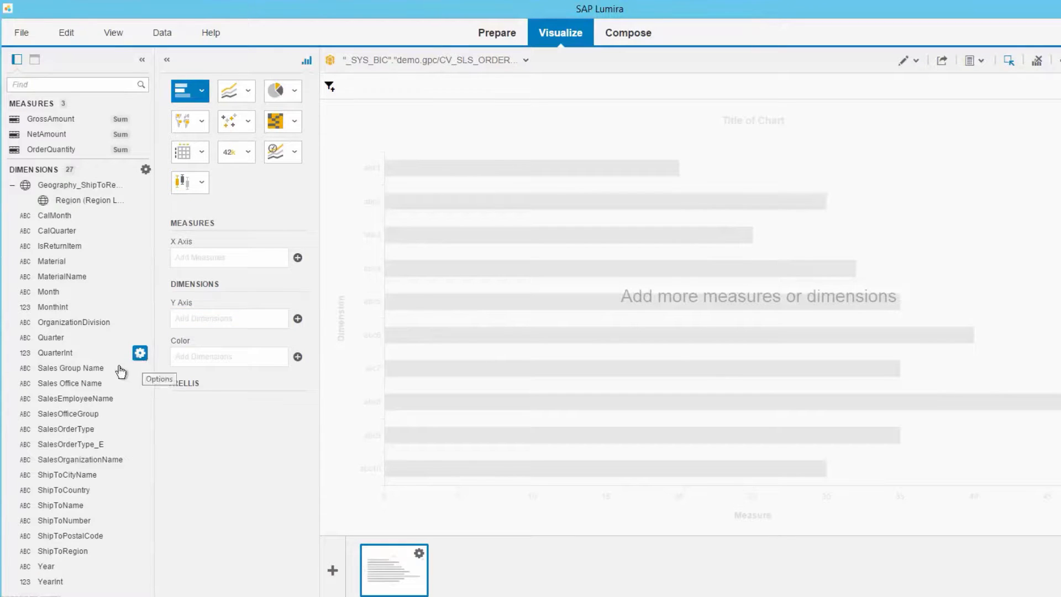
pyautogui.click(98, 383)
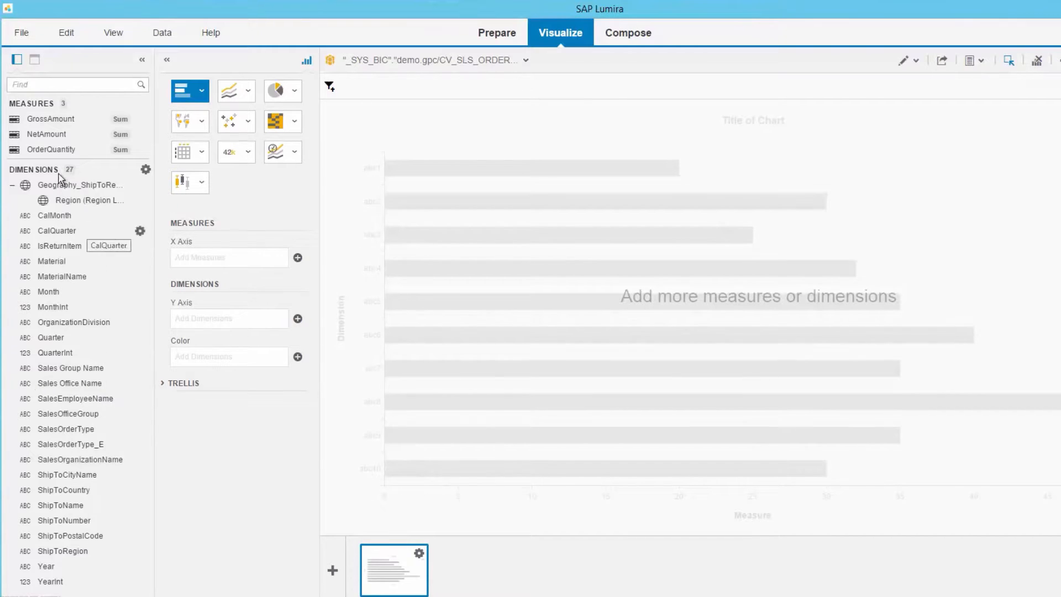
pyautogui.click(52, 119)
pyautogui.moveTo(97, 169); pyautogui.dragTo(184, 262)
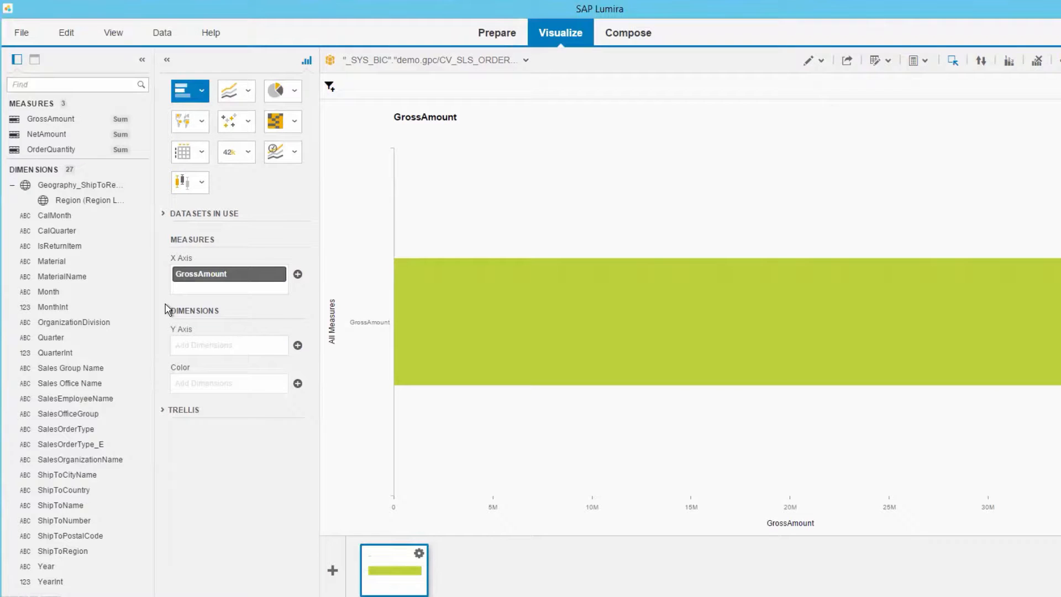
pyautogui.click(67, 386)
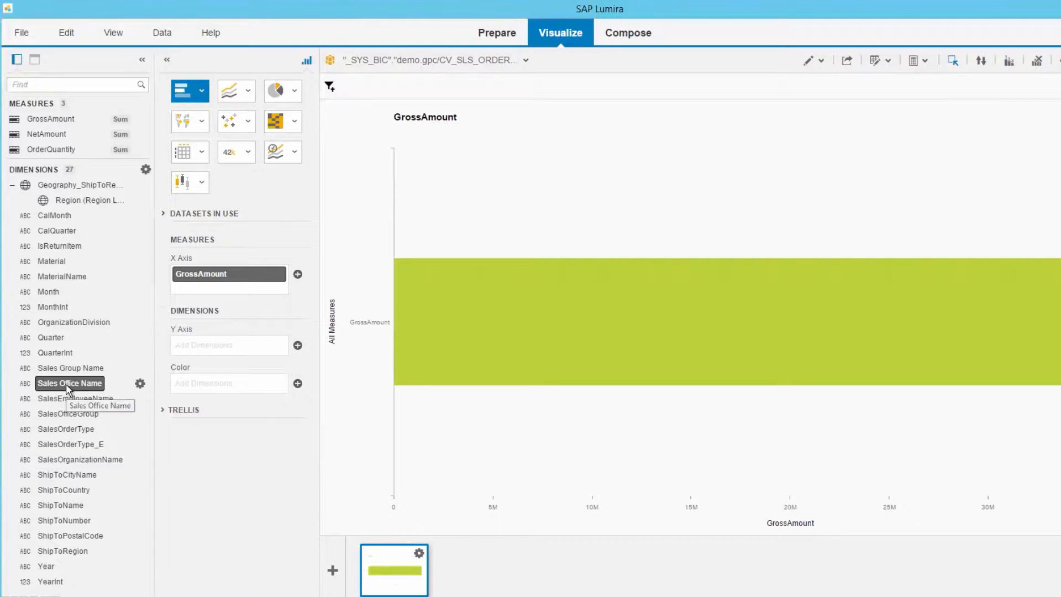
pyautogui.moveTo(65, 383); pyautogui.dragTo(205, 345)
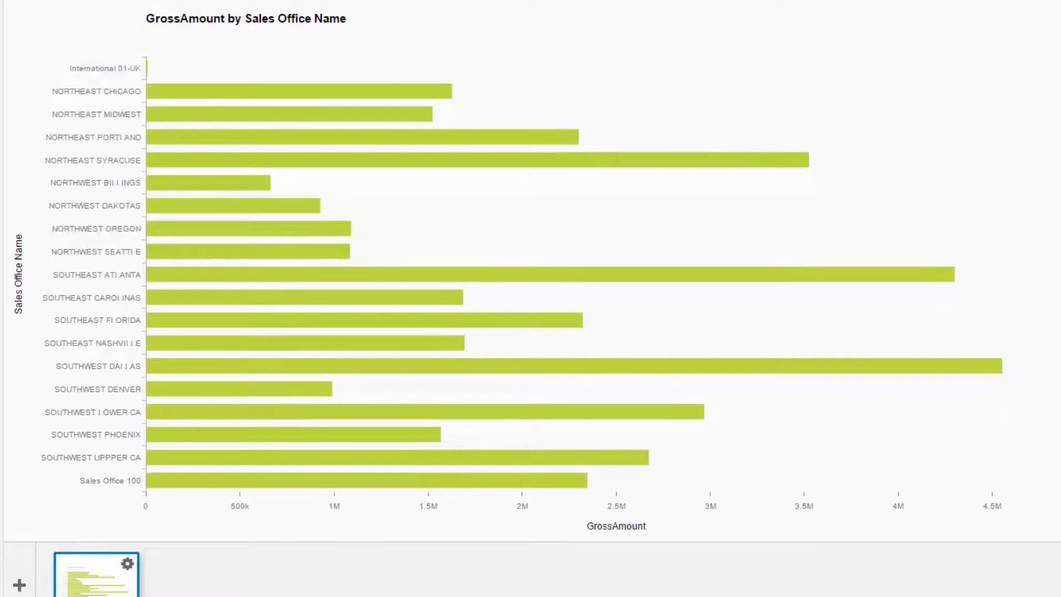
# Change the GrossAmount by Sales Office Name visualization from a bar chart to a Column Chart
pyautogui.moveTo(294, 371)
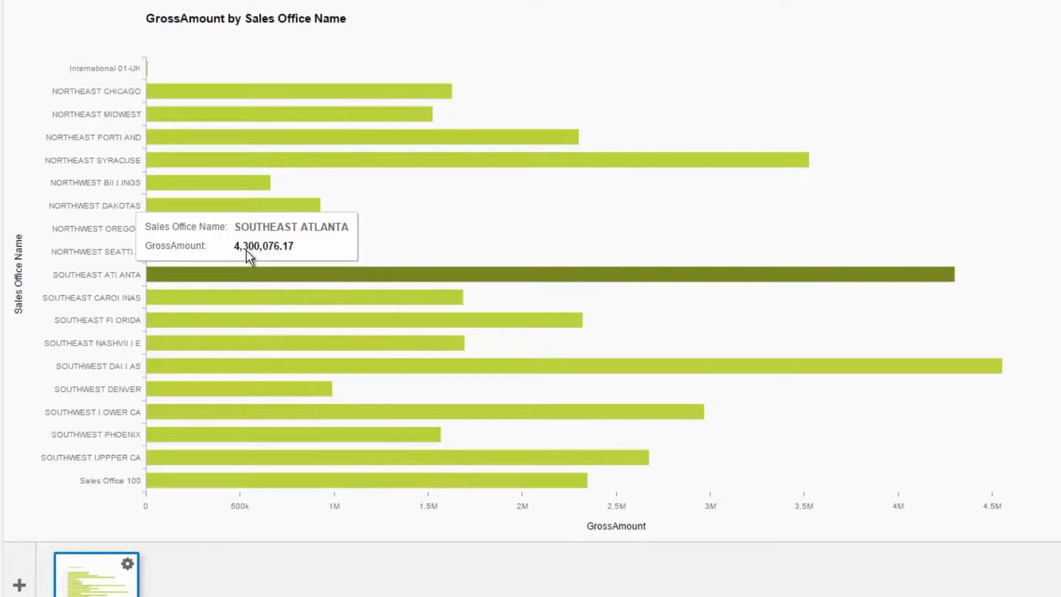
pyautogui.moveTo(251, 161)
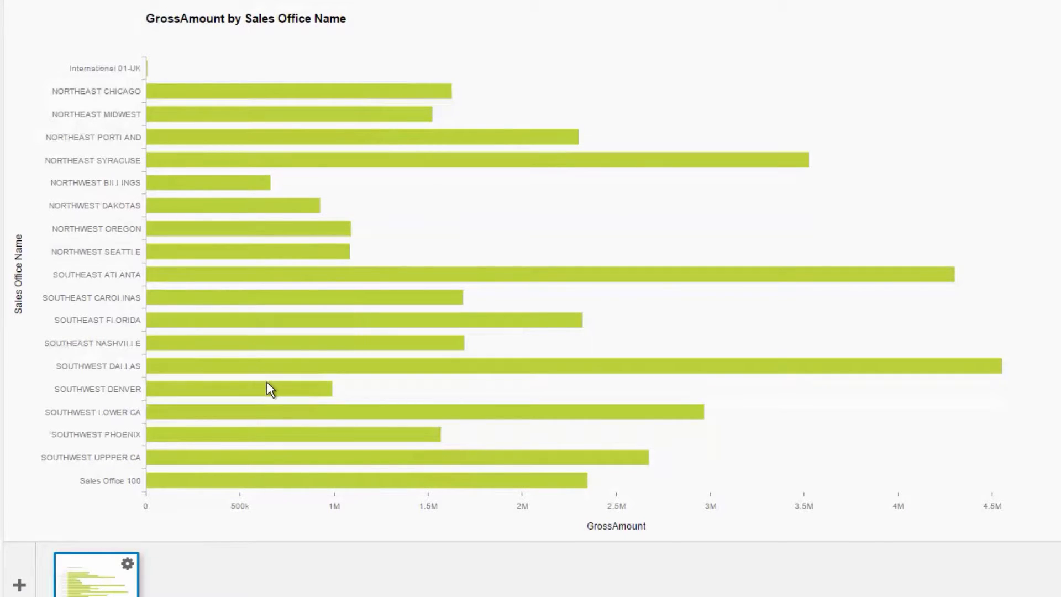
pyautogui.moveTo(270, 387)
pyautogui.moveTo(187, 178)
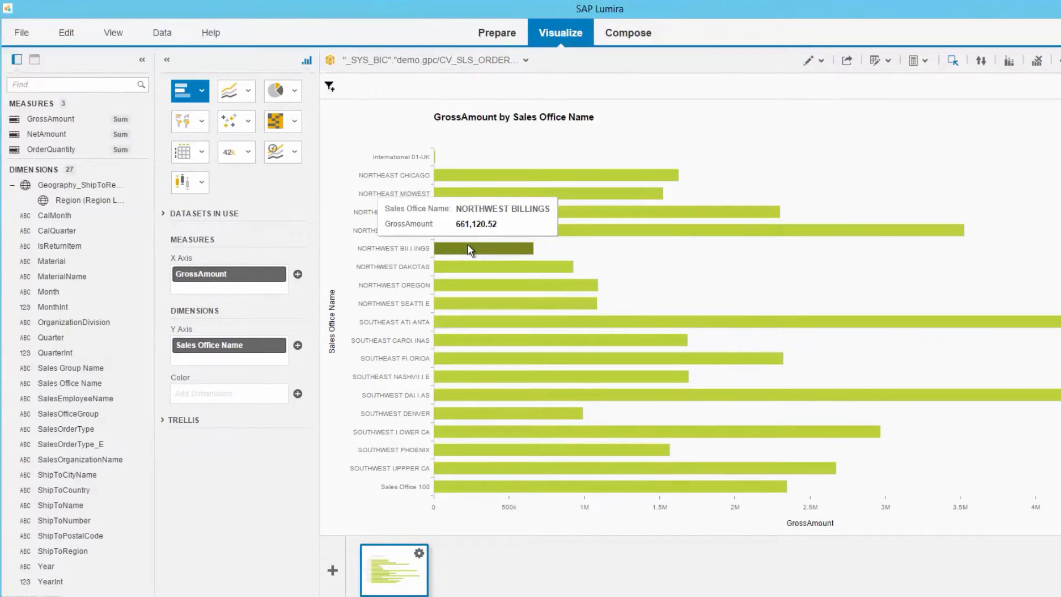
pyautogui.click(199, 92)
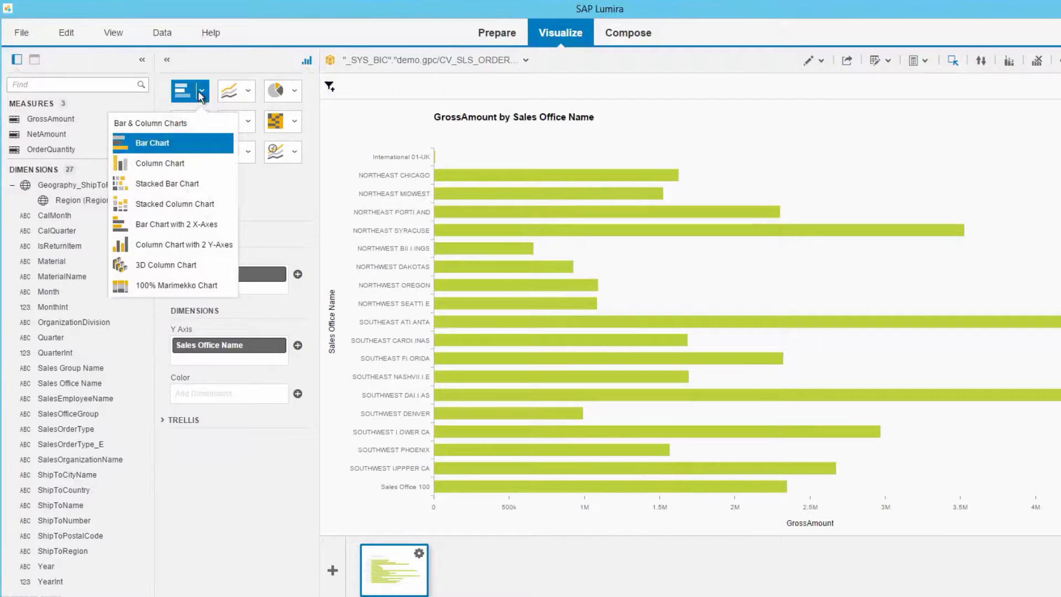
pyautogui.click(185, 165)
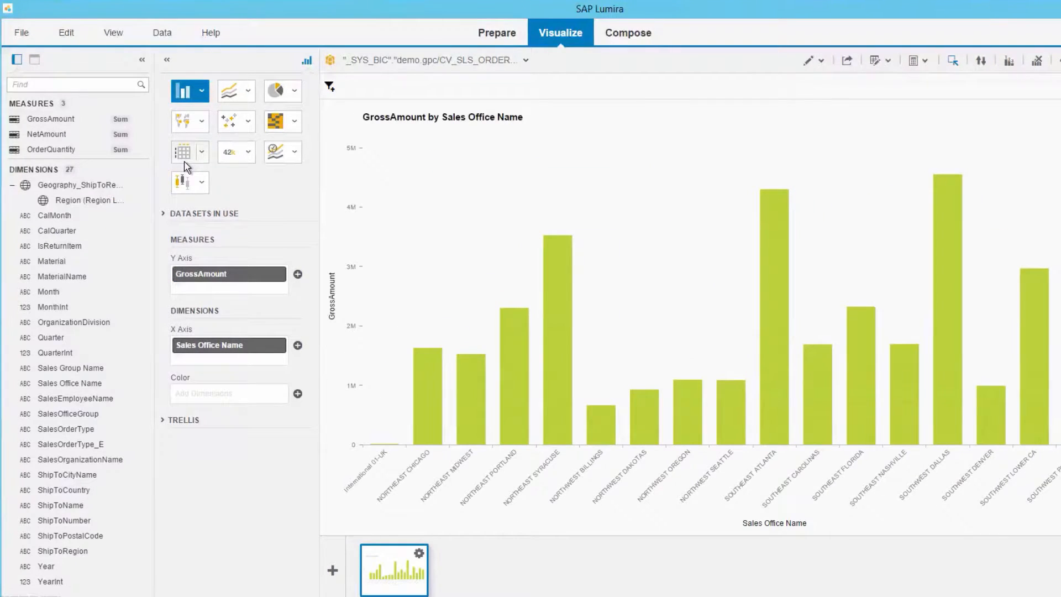
# Duplicate the GrossAmount by Sales Office Name column chart and change the copy to a Pie Chart
pyautogui.moveTo(415, 421)
pyautogui.click(419, 554)
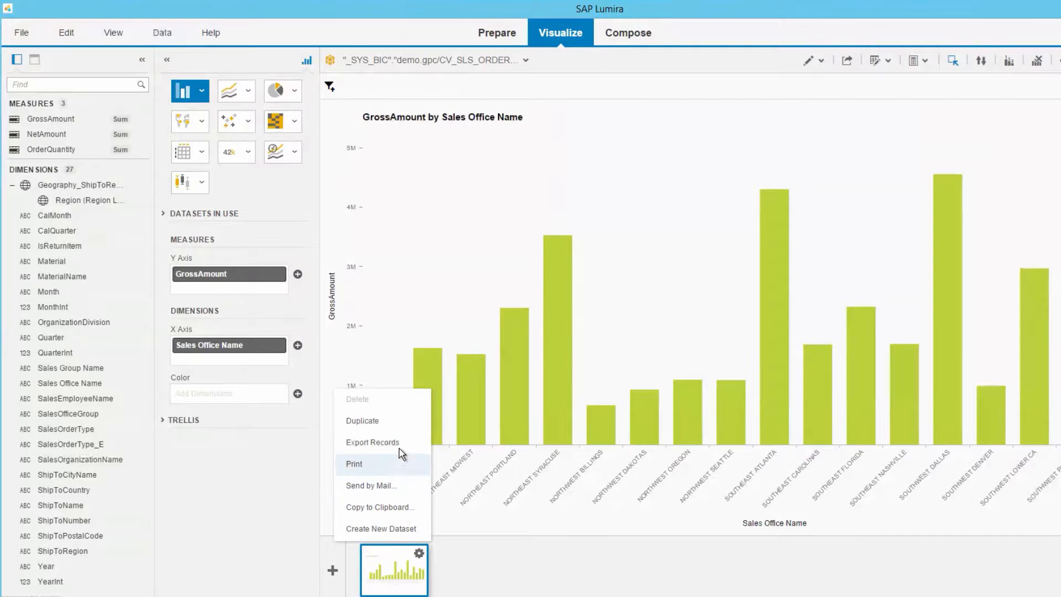
pyautogui.click(390, 423)
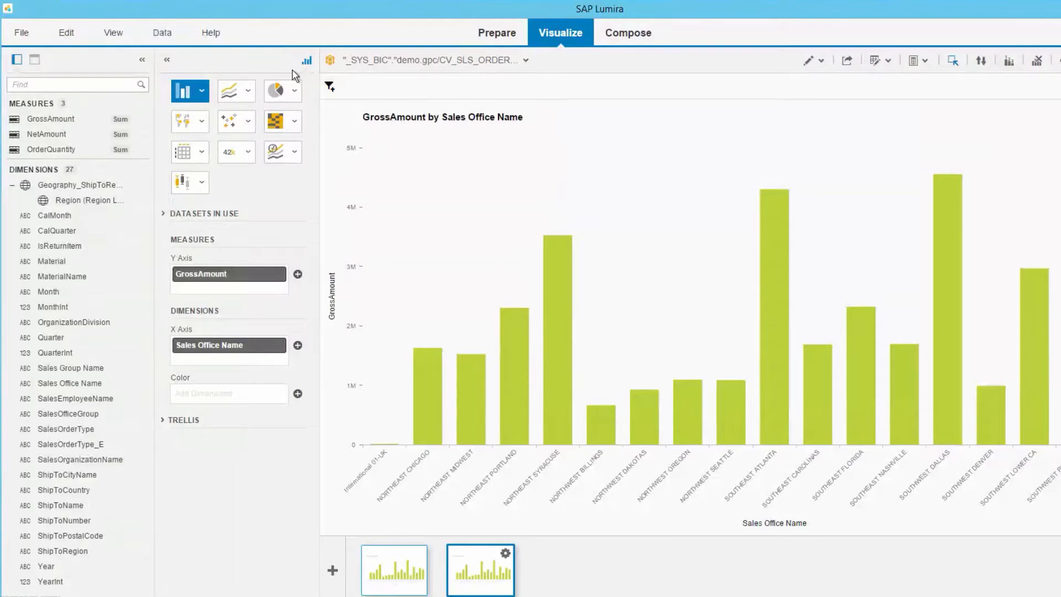
pyautogui.click(296, 91)
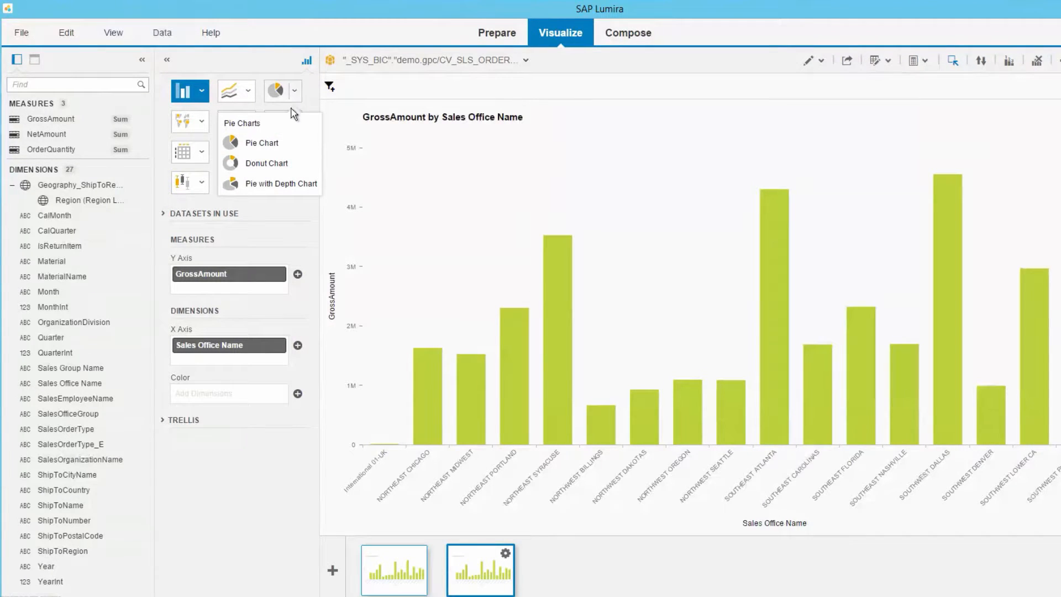
pyautogui.click(266, 140)
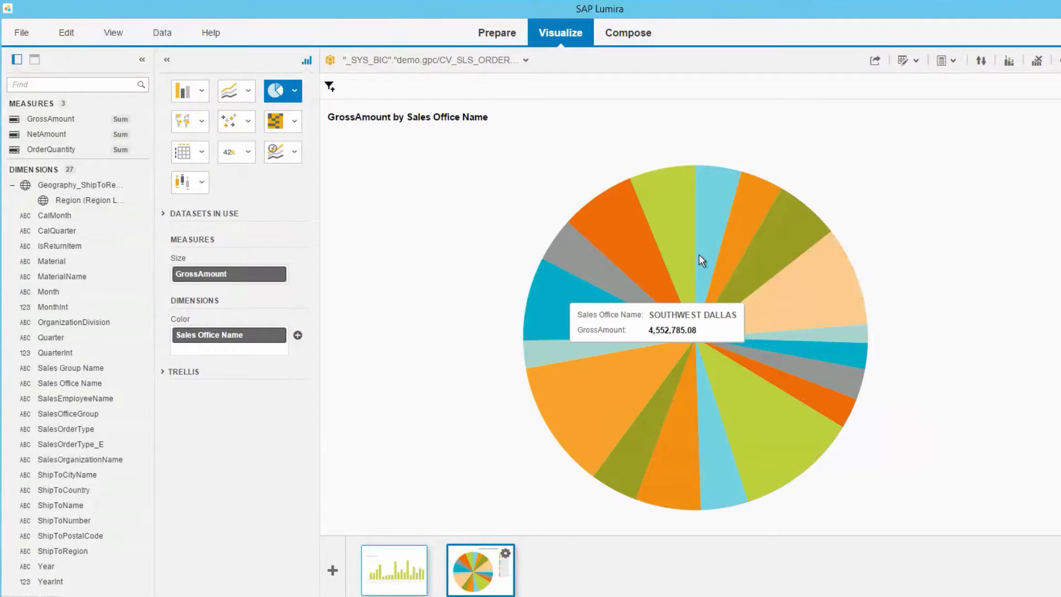
# Change the duplicated GrossAmount by Sales Office Name visualization to a Heat Map
pyautogui.moveTo(701, 257)
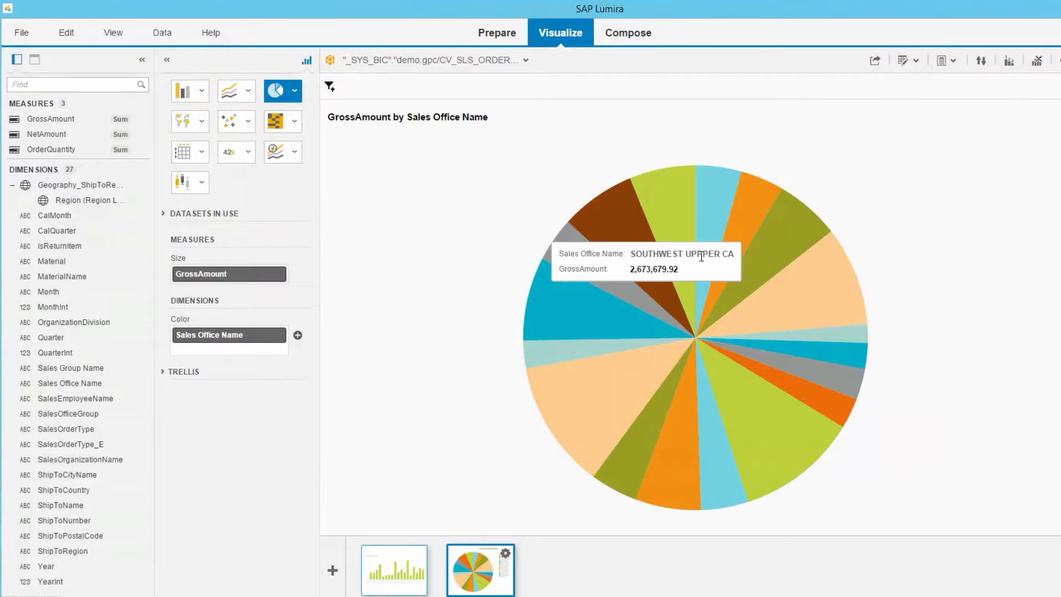
pyautogui.click(296, 126)
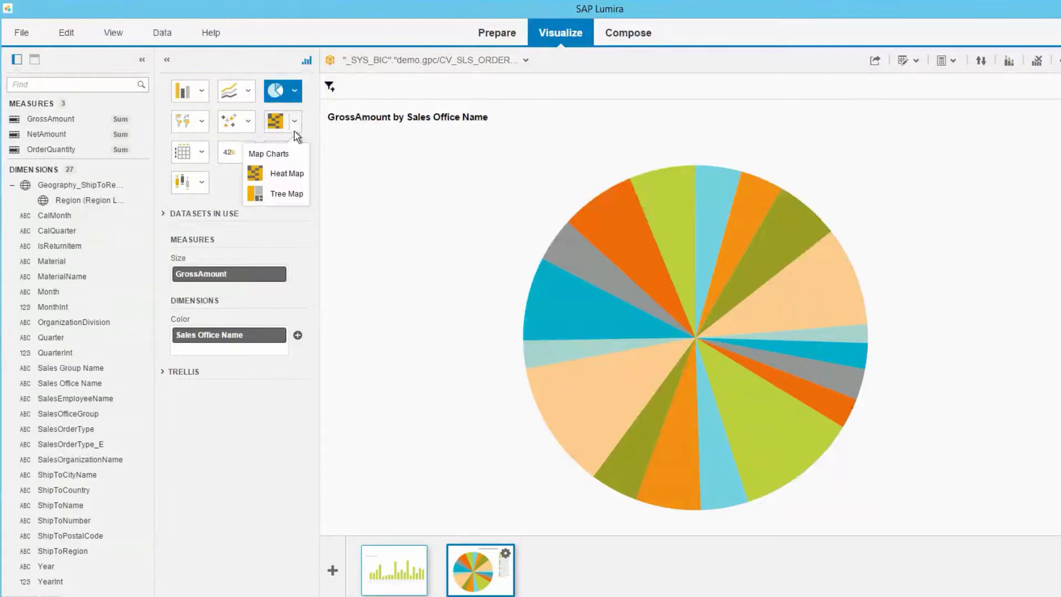
pyautogui.click(285, 174)
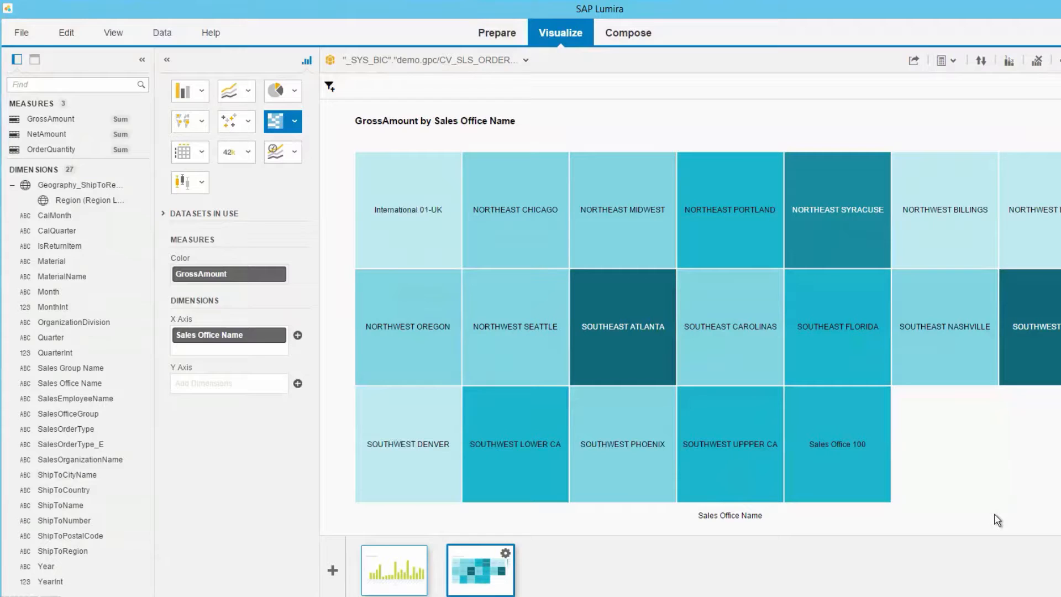
# Add a new Line Chart visualization with GrossAmount on the Y axis and CalMonth on the X axis
pyautogui.click(332, 572)
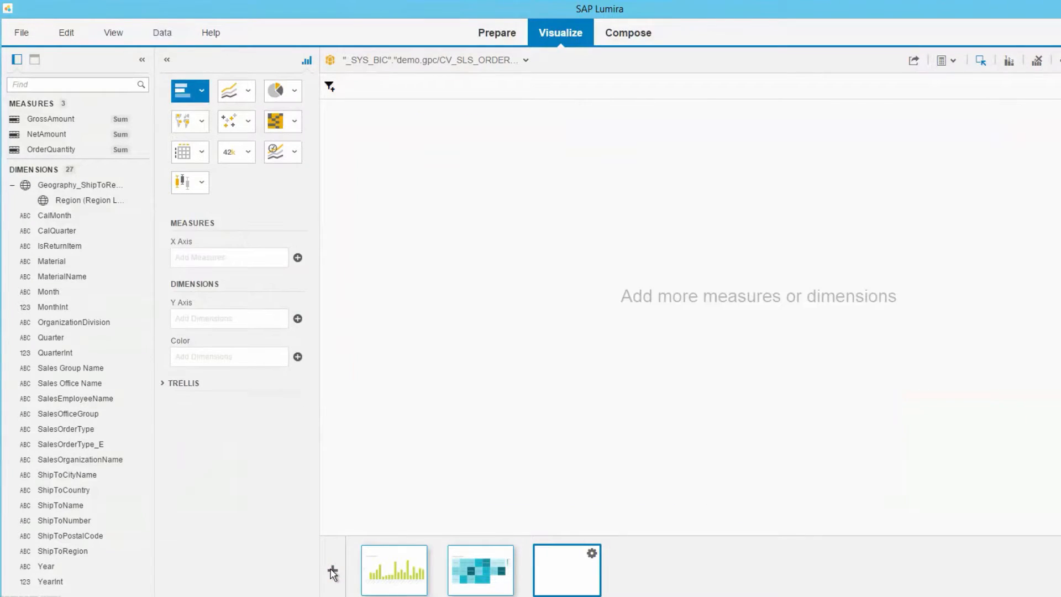
pyautogui.click(202, 93)
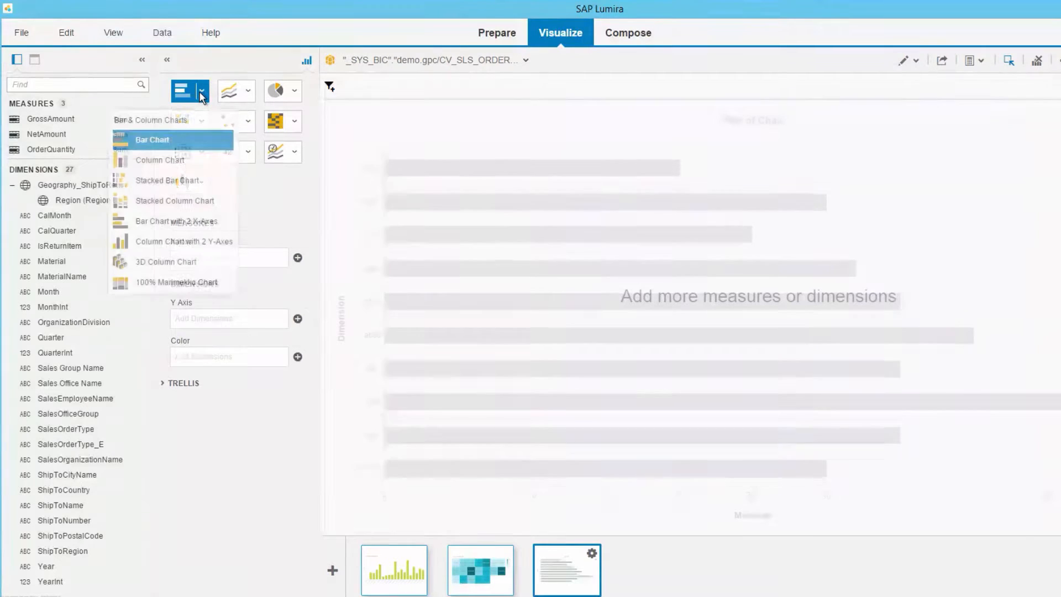
pyautogui.click(248, 92)
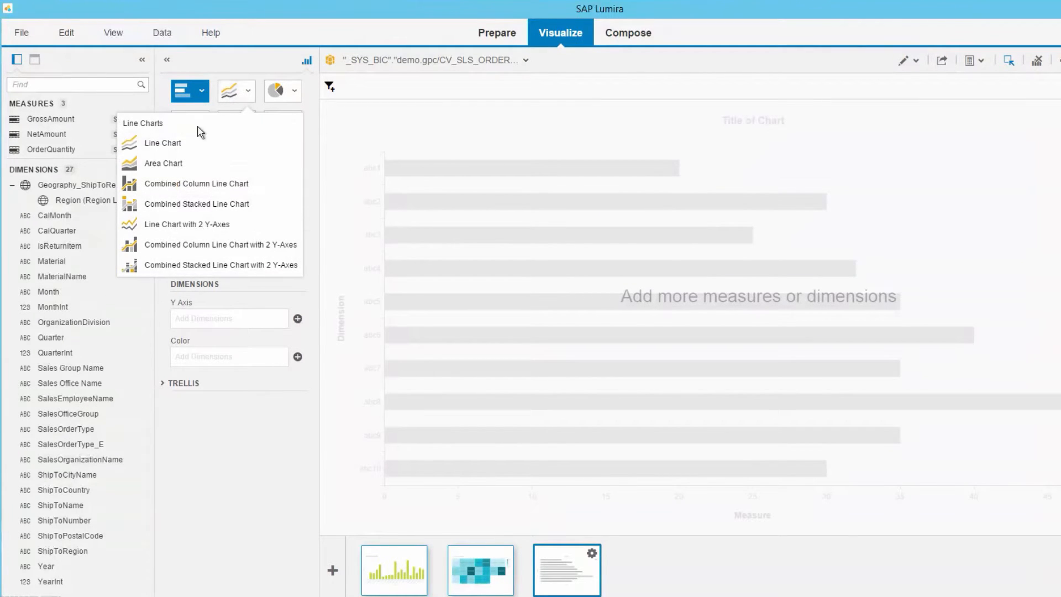
pyautogui.click(171, 142)
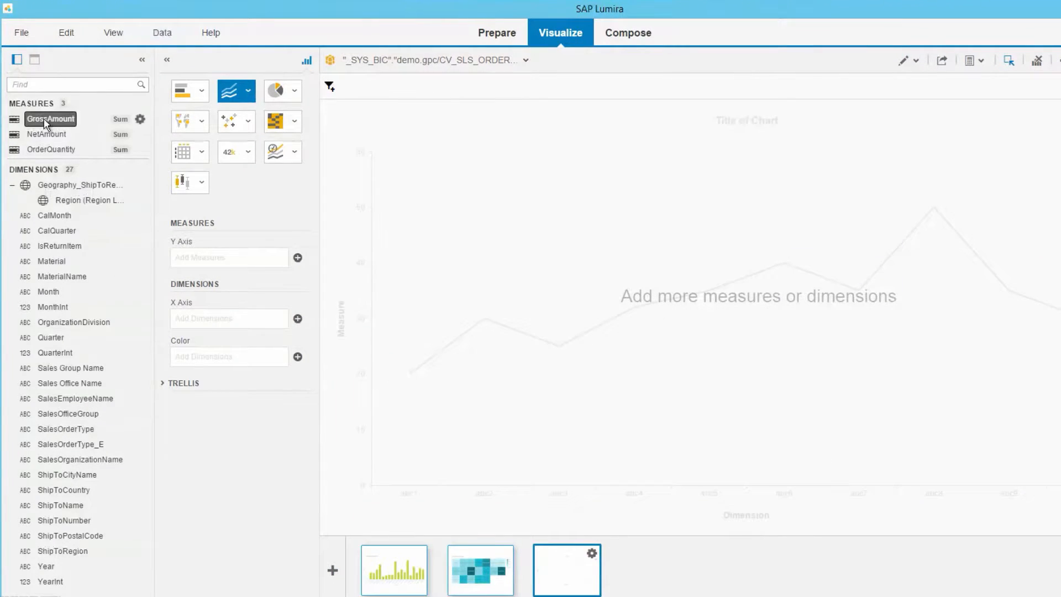
pyautogui.moveTo(47, 120); pyautogui.dragTo(232, 260)
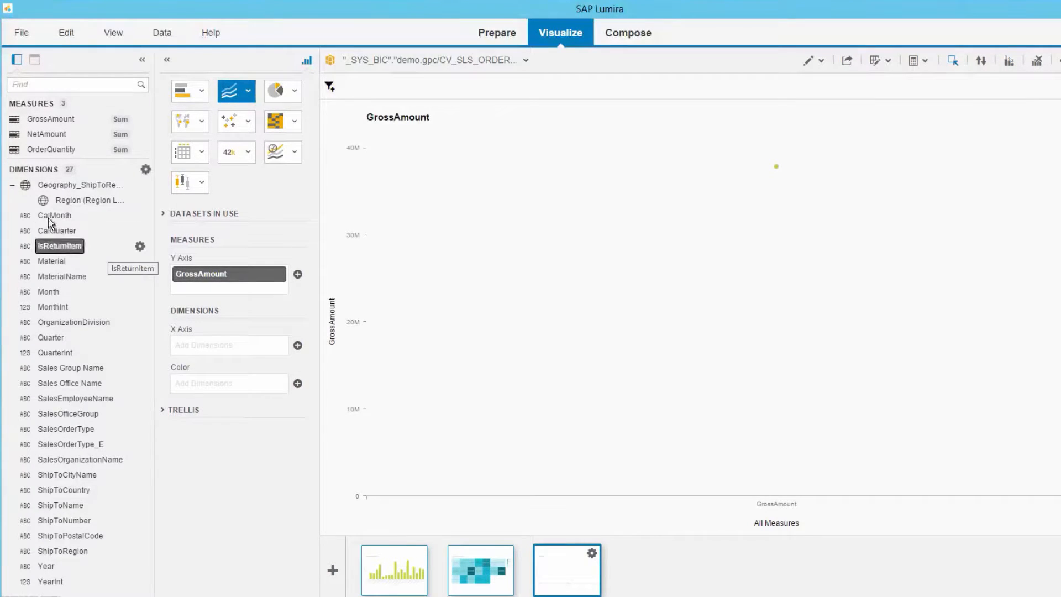
pyautogui.moveTo(51, 216); pyautogui.dragTo(205, 345)
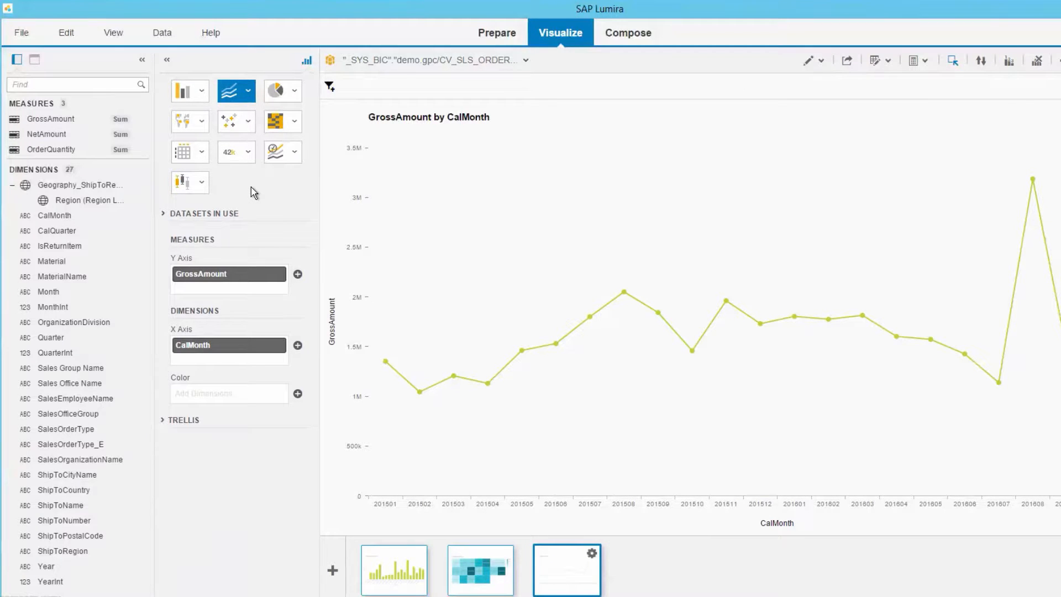
# Add a new Geo Choropleth Chart with GrossAmount as the color measure and the ShipToRegion hierarchy's Region level as the geography
pyautogui.click(332, 569)
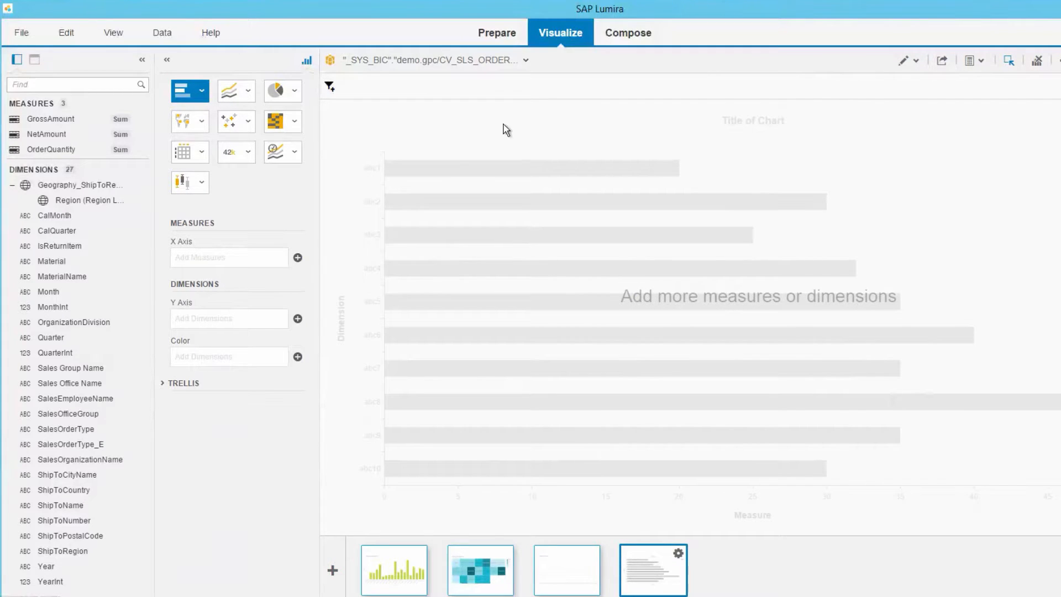
pyautogui.click(203, 123)
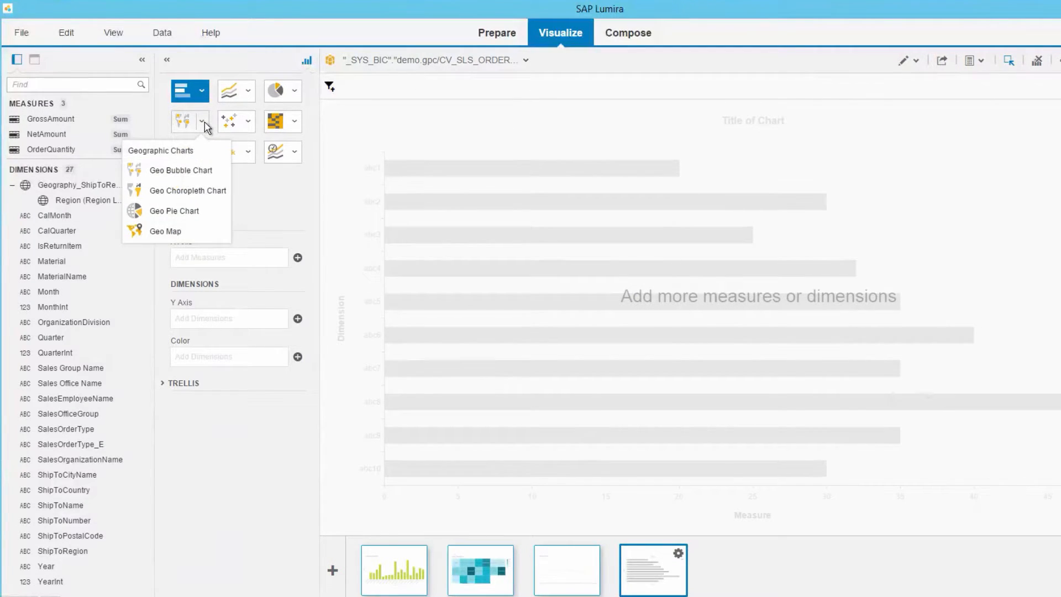
pyautogui.click(197, 194)
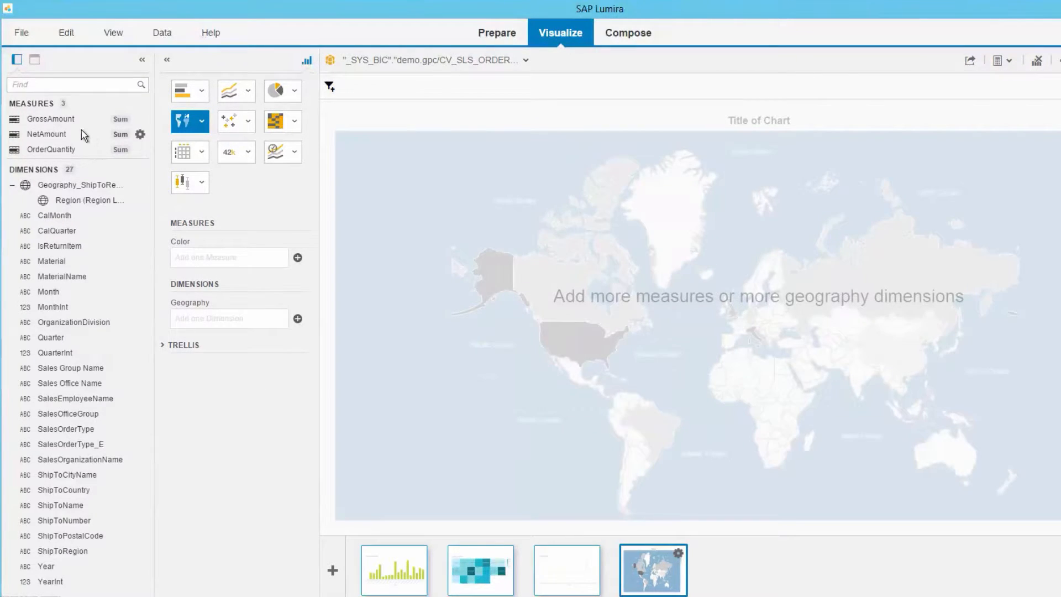
pyautogui.click(52, 120)
pyautogui.moveTo(52, 120); pyautogui.dragTo(208, 262)
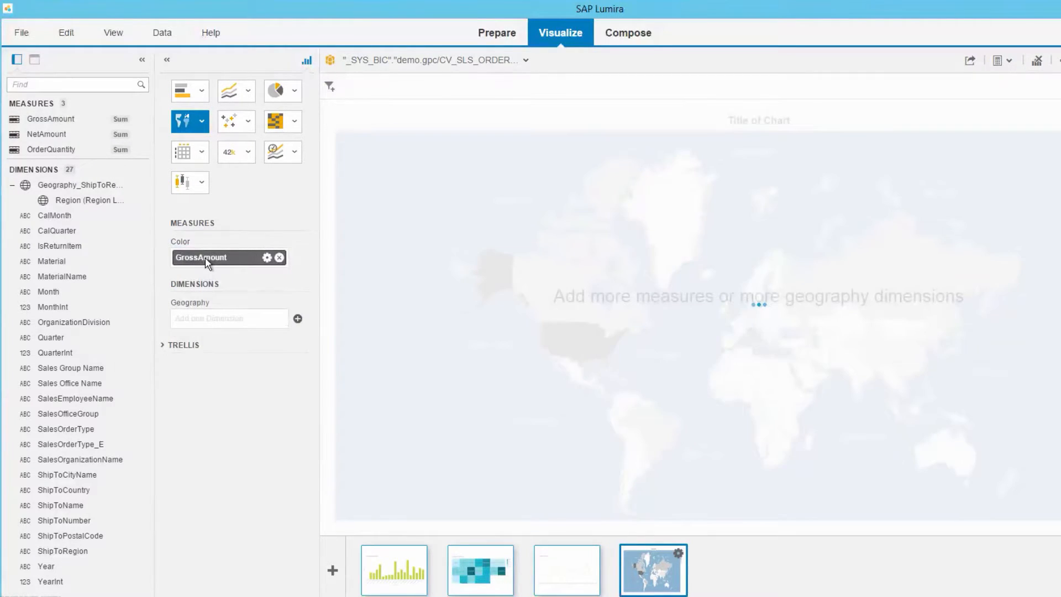
pyautogui.click(69, 201)
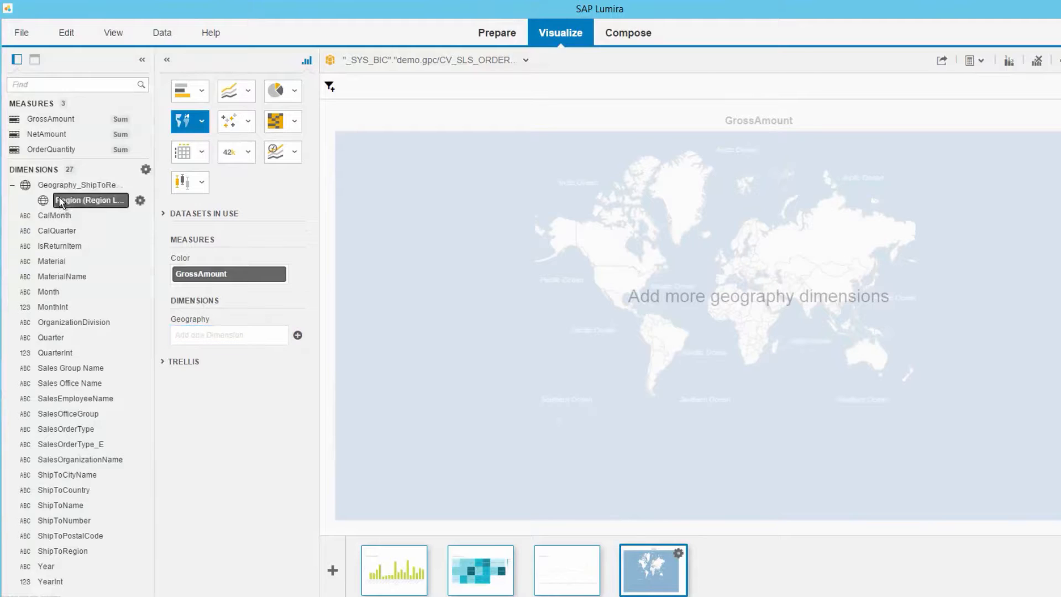
pyautogui.moveTo(79, 205); pyautogui.dragTo(228, 343)
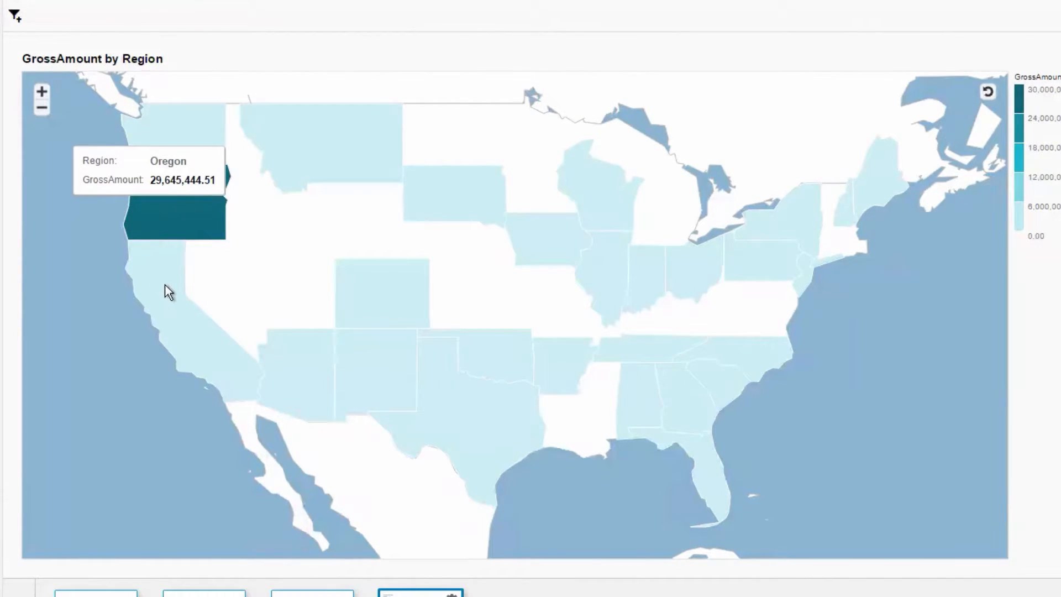
pyautogui.moveTo(169, 292)
pyautogui.moveTo(367, 307)
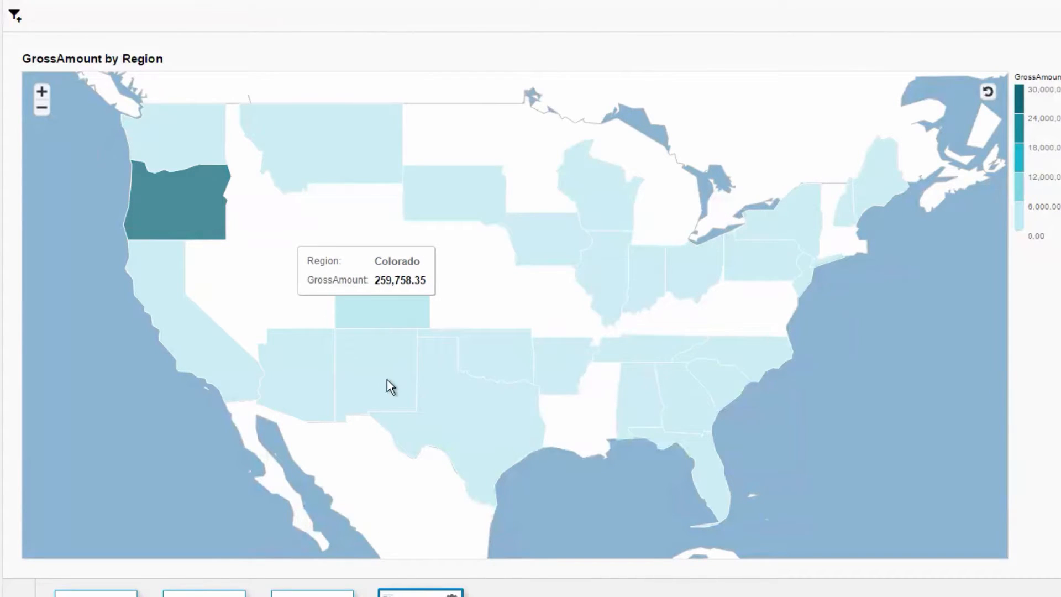
# Switch the active dataset from the sales order schedule line query to CV_SALES_ORDER_DELIVERY
pyautogui.moveTo(790, 215)
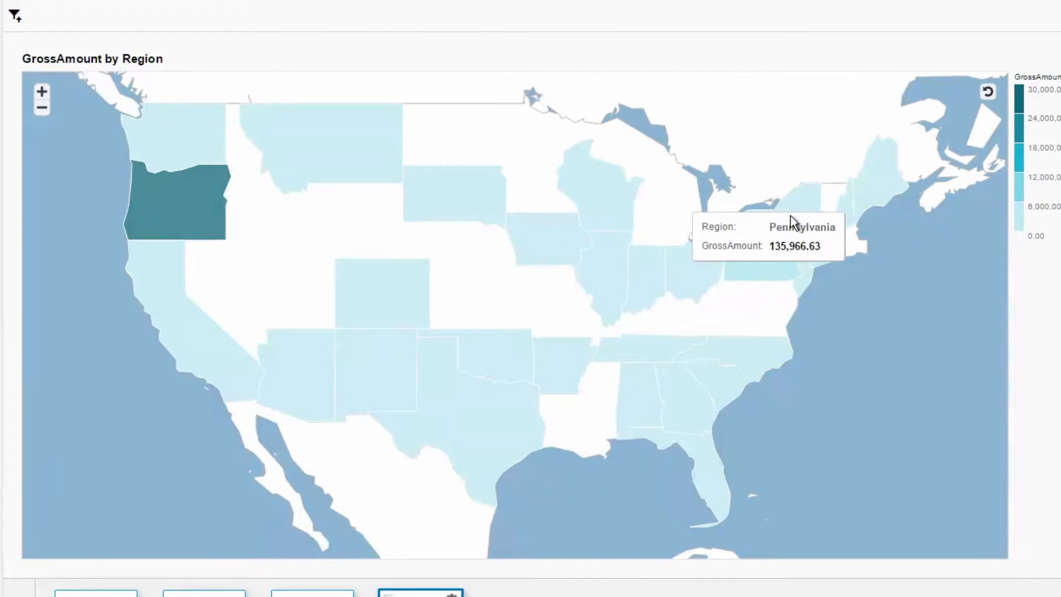
pyautogui.moveTo(869, 194)
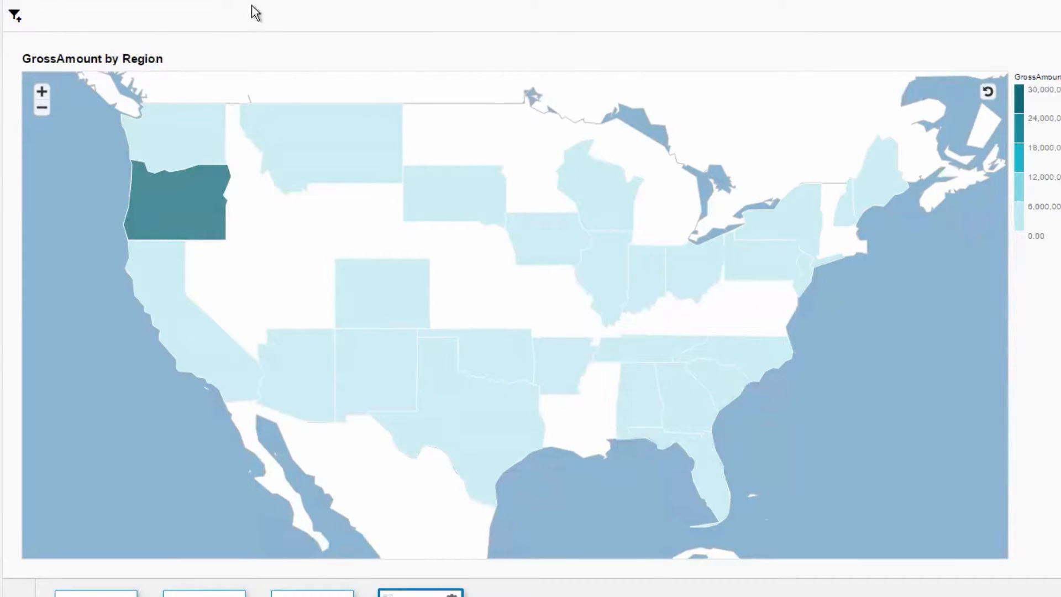
pyautogui.click(498, 53)
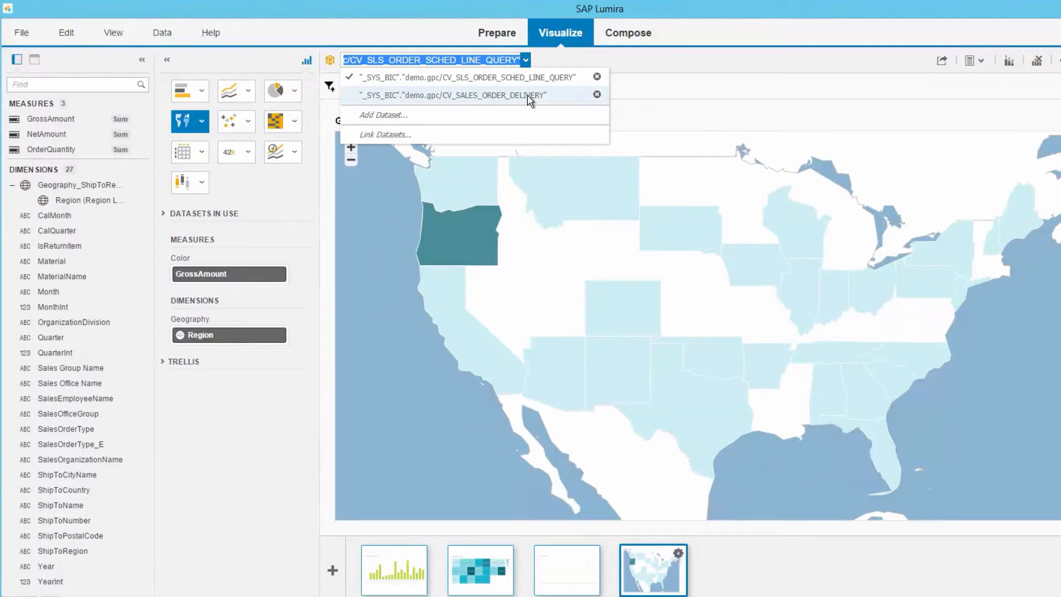
pyautogui.click(529, 99)
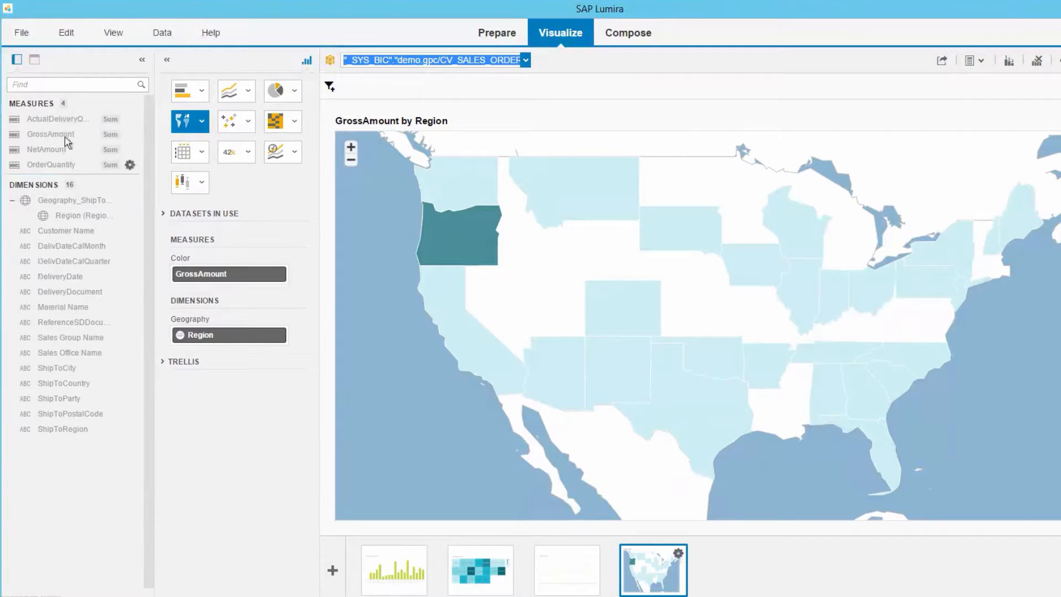
# Add a new Geo Choropleth Chart with OrderQuantity as the color measure and the ShipToRegion hierarchy's Region level as the geography
pyautogui.click(332, 572)
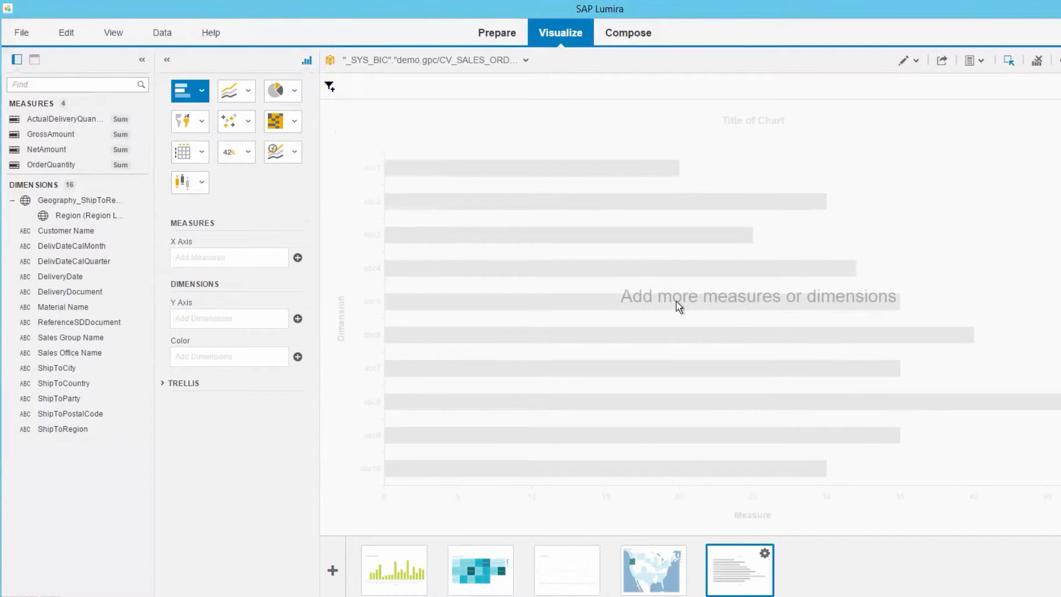
pyautogui.click(204, 122)
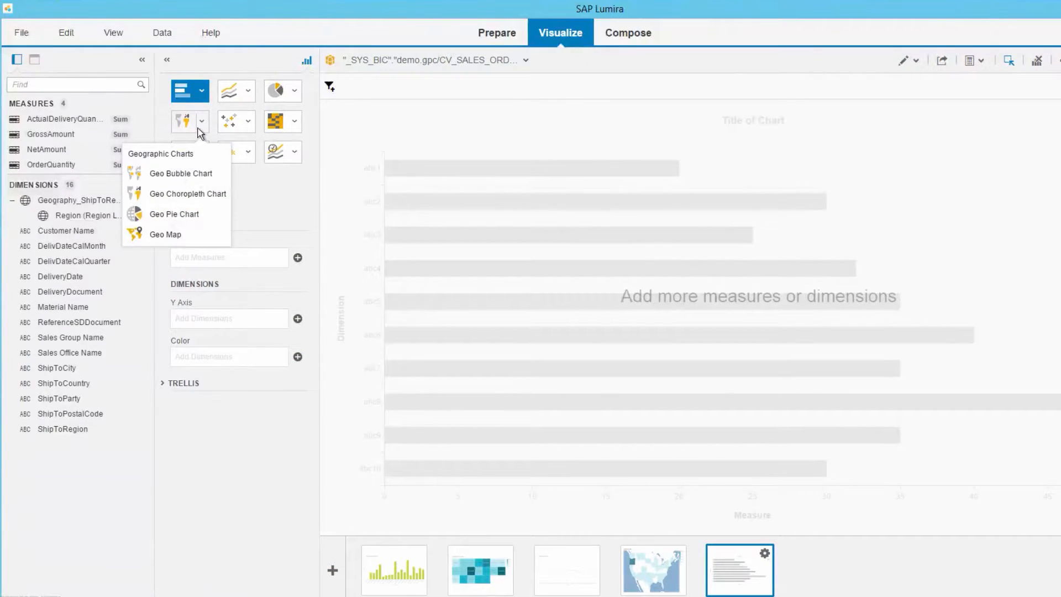
pyautogui.click(173, 198)
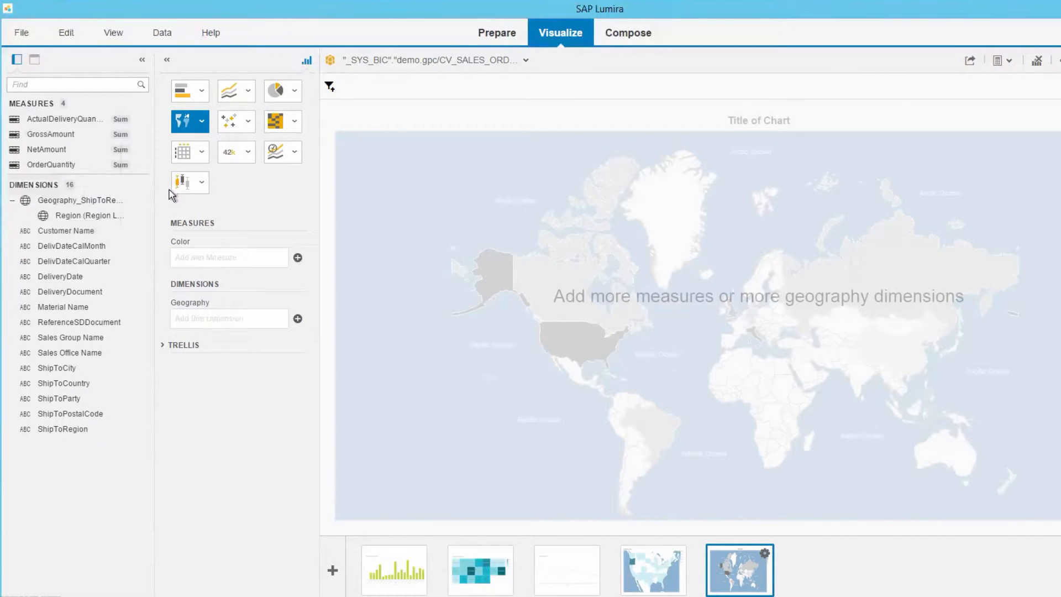
pyautogui.moveTo(75, 218); pyautogui.dragTo(251, 307)
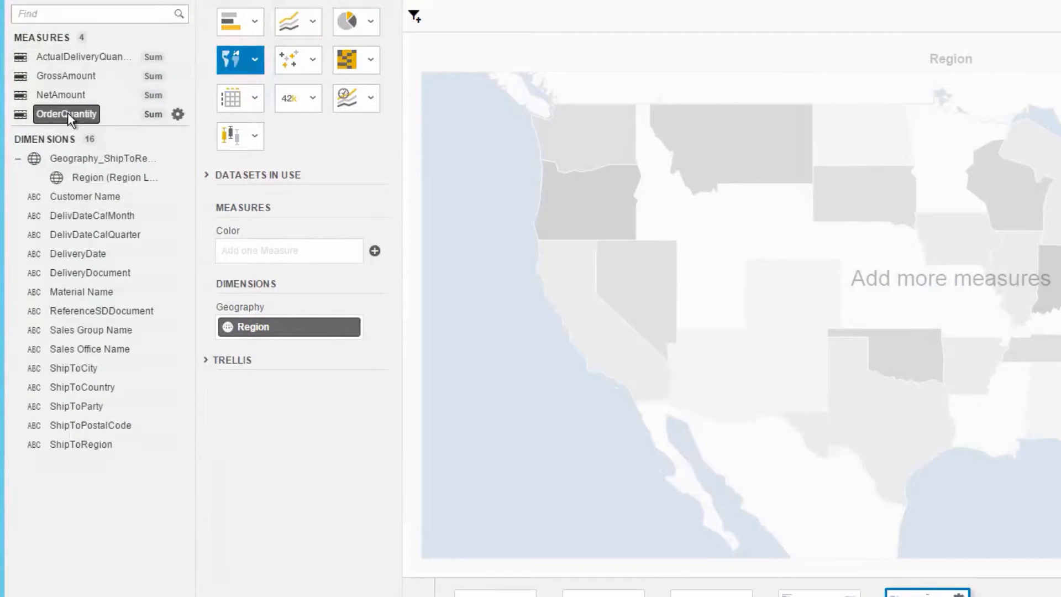
pyautogui.moveTo(68, 112); pyautogui.dragTo(267, 247)
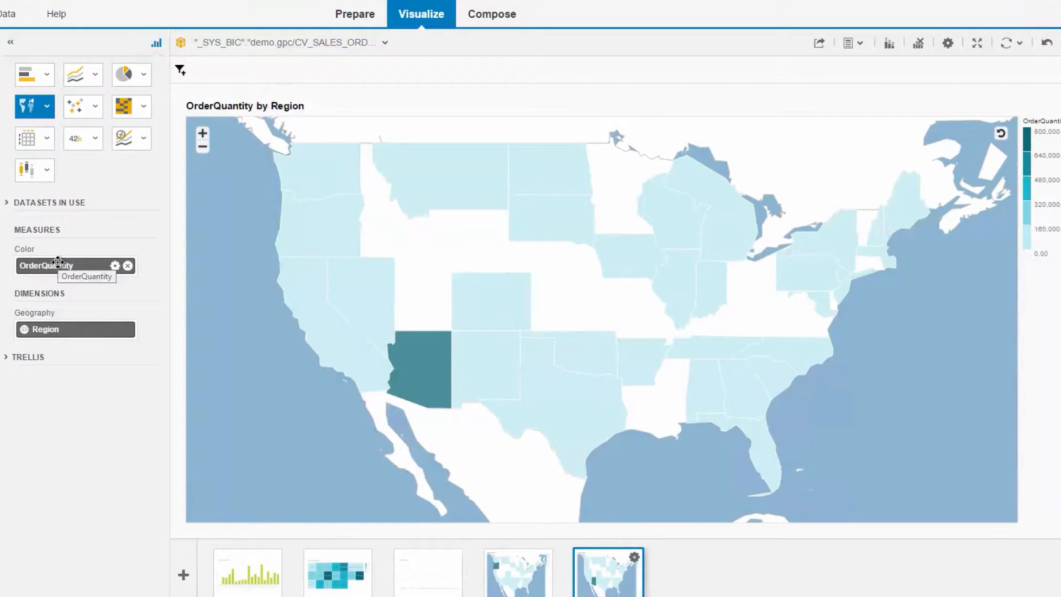
# Create a custom calculation named Delivery Diff for the region map with the formula {DS1.OrderQuantity} - {DS1.ActualDeliveryQuantity}
pyautogui.moveTo(423, 381)
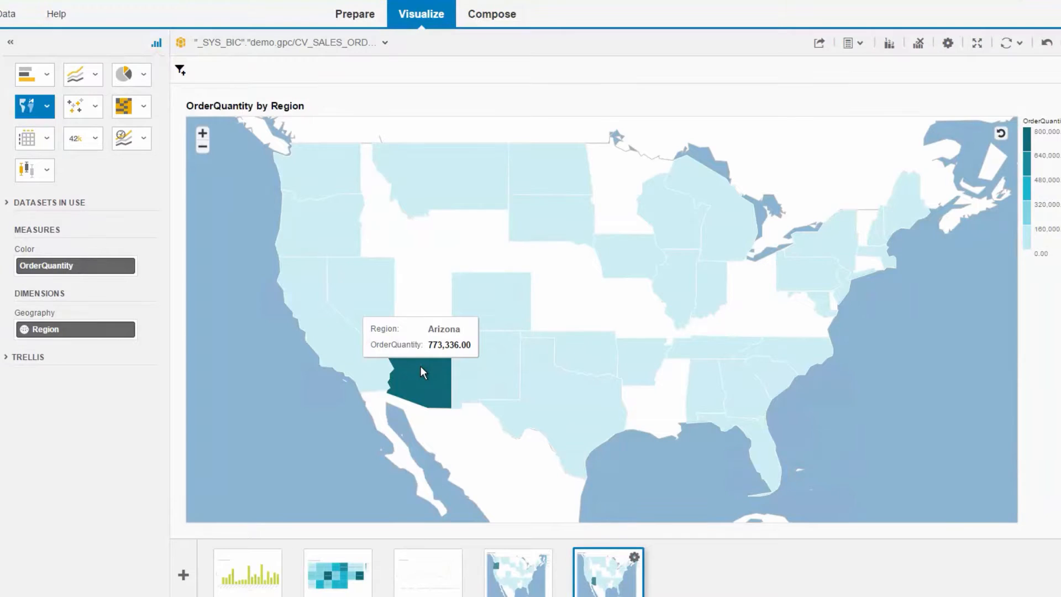
pyautogui.click(860, 48)
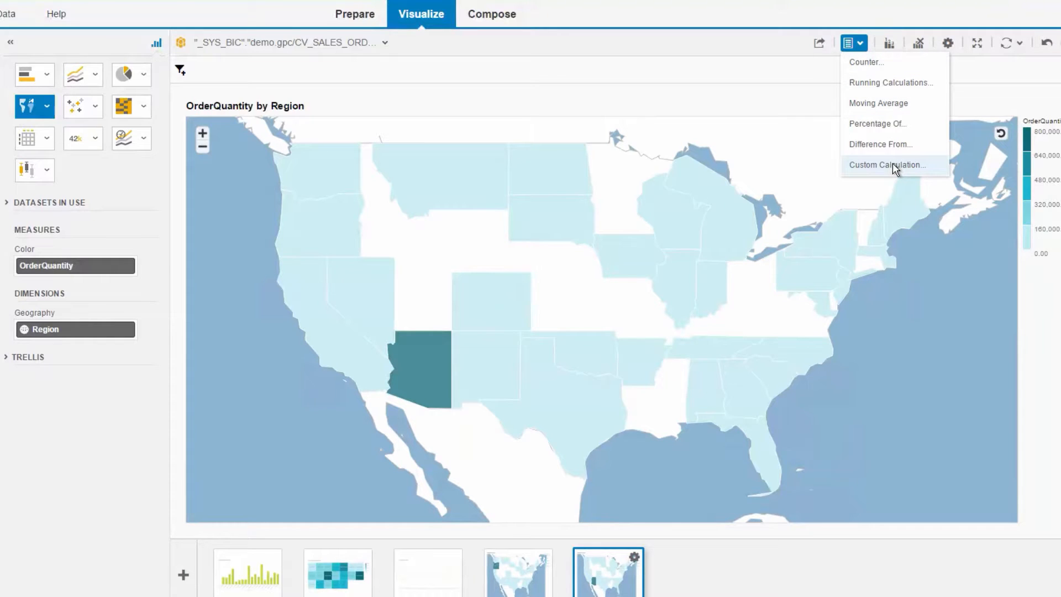
pyautogui.click(891, 163)
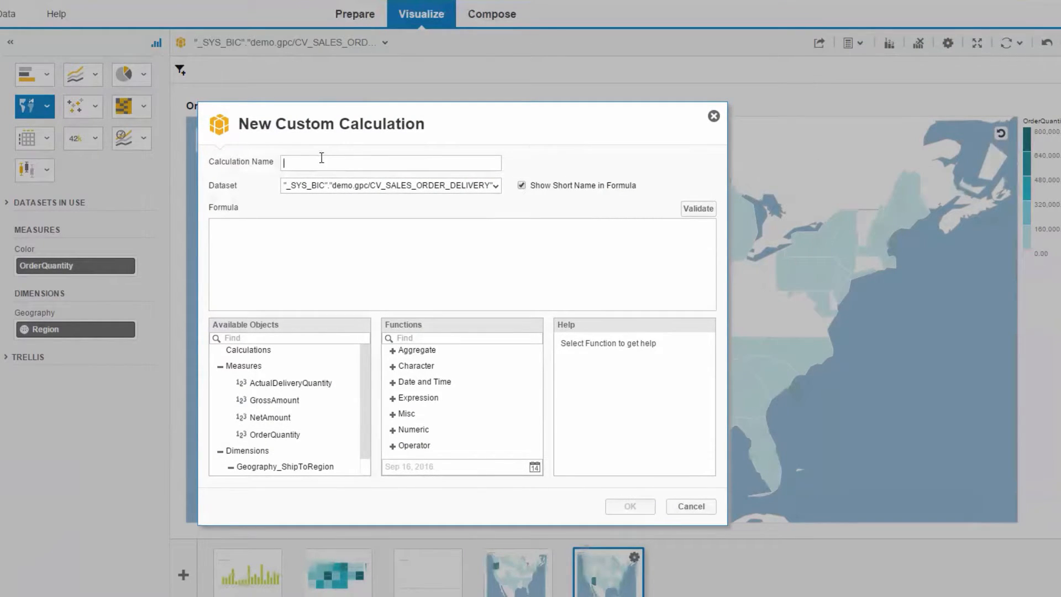
pyautogui.write('Delivery Diff')
pyautogui.click(325, 256)
pyautogui.scroll(-1, 359, 403)
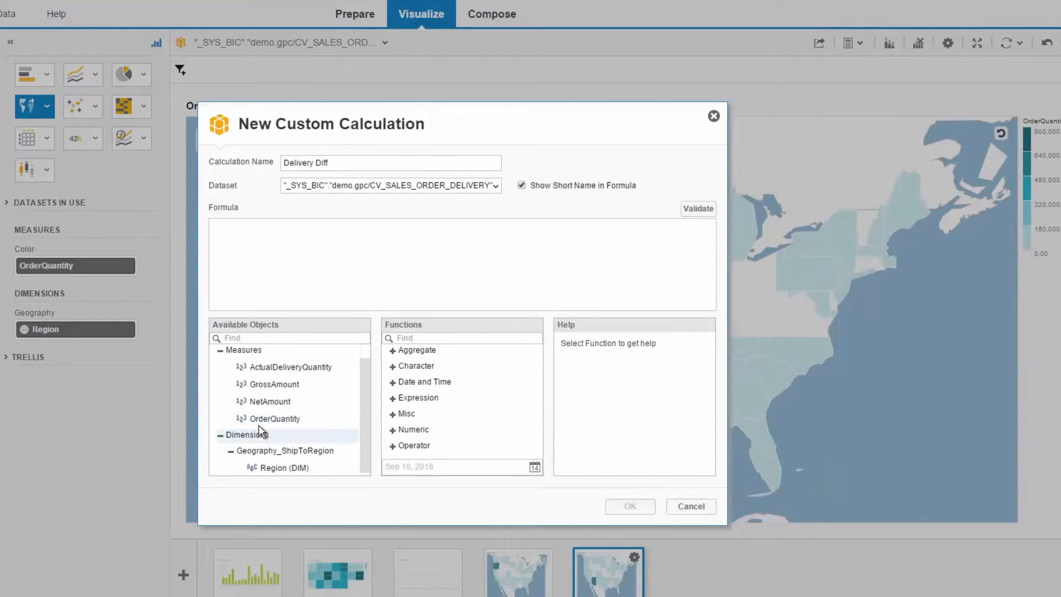
pyautogui.doubleClick(268, 417)
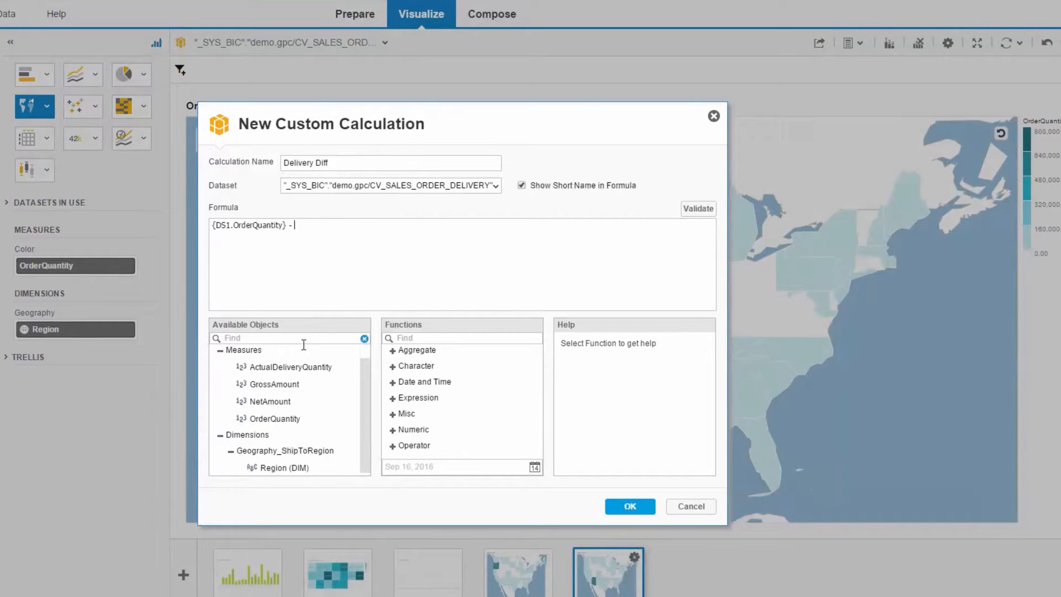
pyautogui.doubleClick(286, 368)
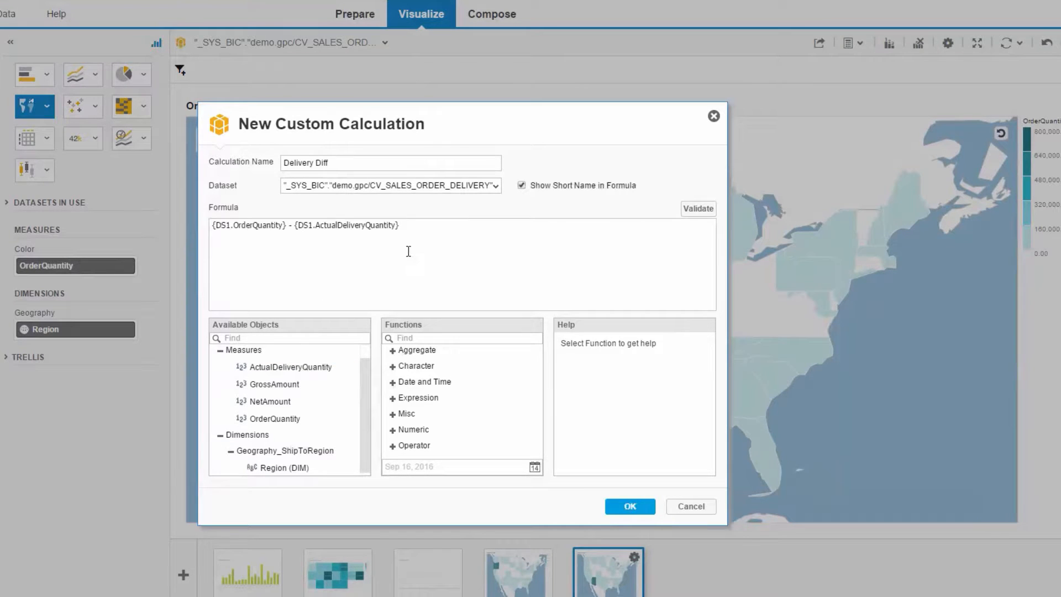
pyautogui.click(635, 507)
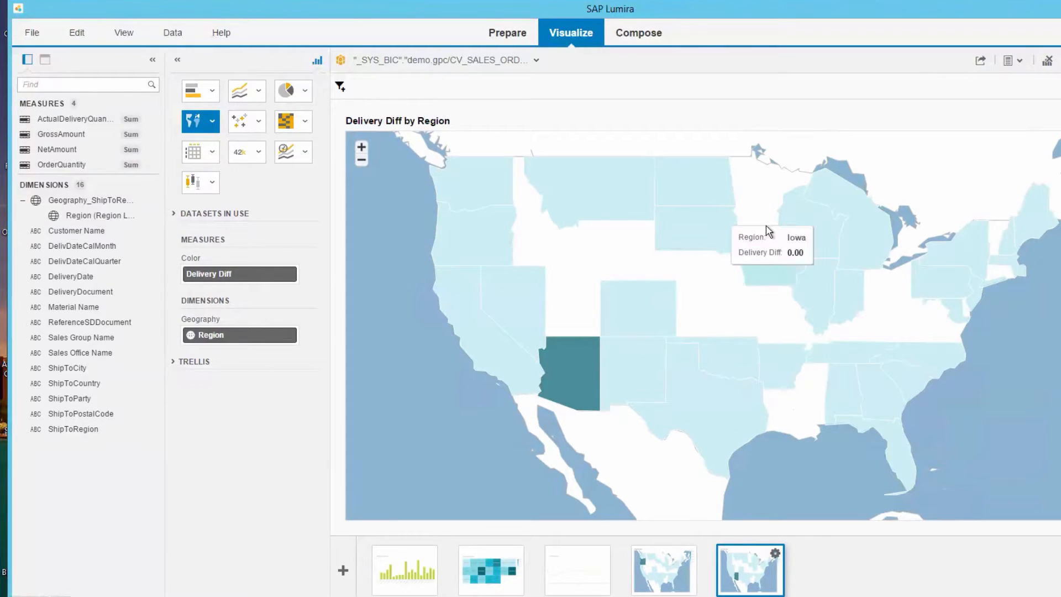
# Create a story named Storyboard with the page name "Sales Item & Delivery" and the Overview template
pyautogui.click(634, 34)
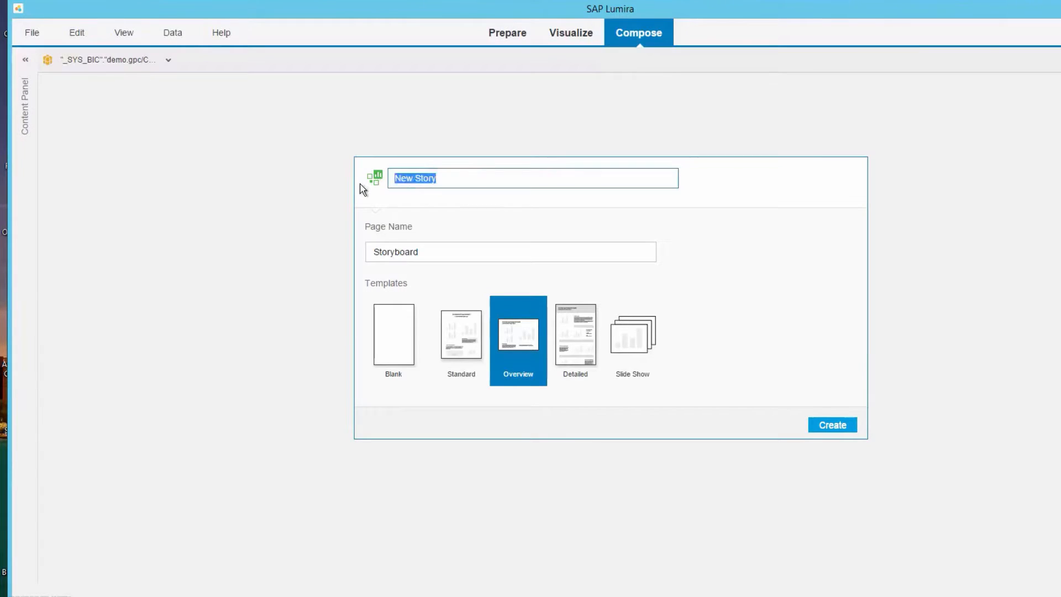
pyautogui.write('Storyboard')
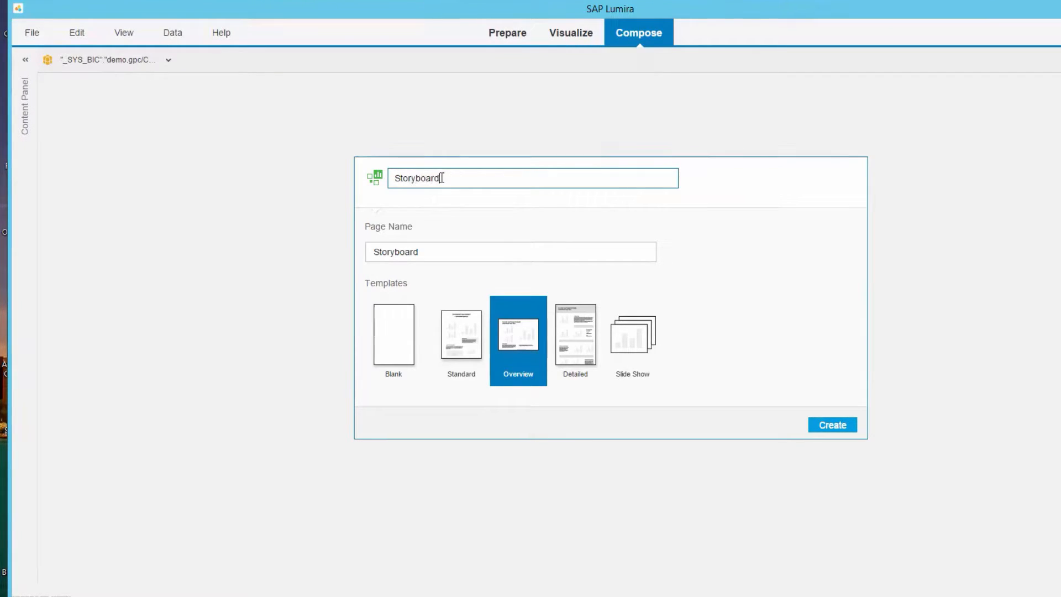
pyautogui.moveTo(441, 178); pyautogui.dragTo(381, 176)
pyautogui.press('Tab')
pyautogui.write('Sa')
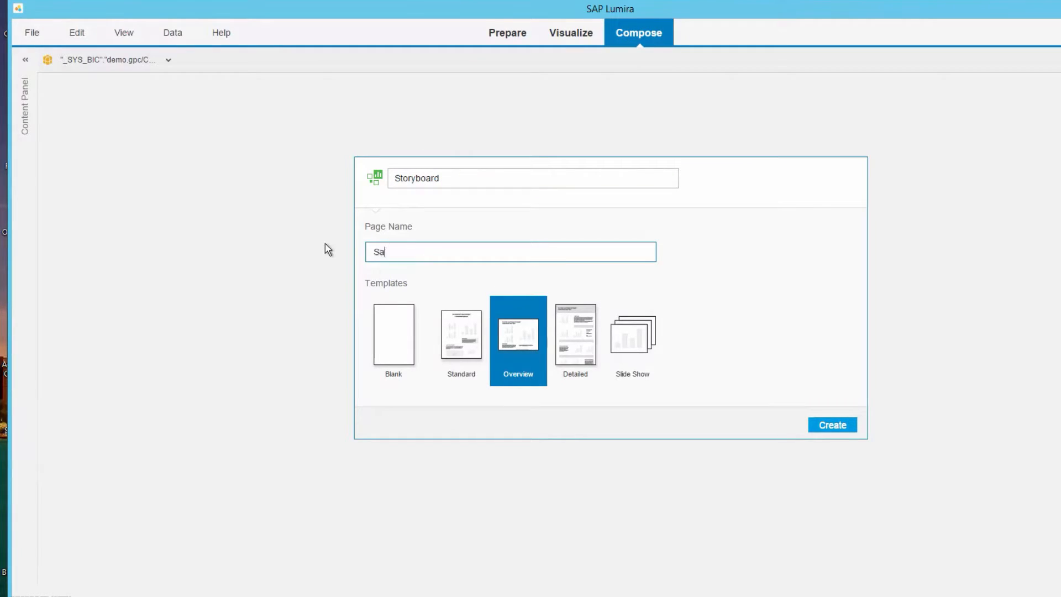
pyautogui.write('les Item & Delivery')
pyautogui.click(833, 427)
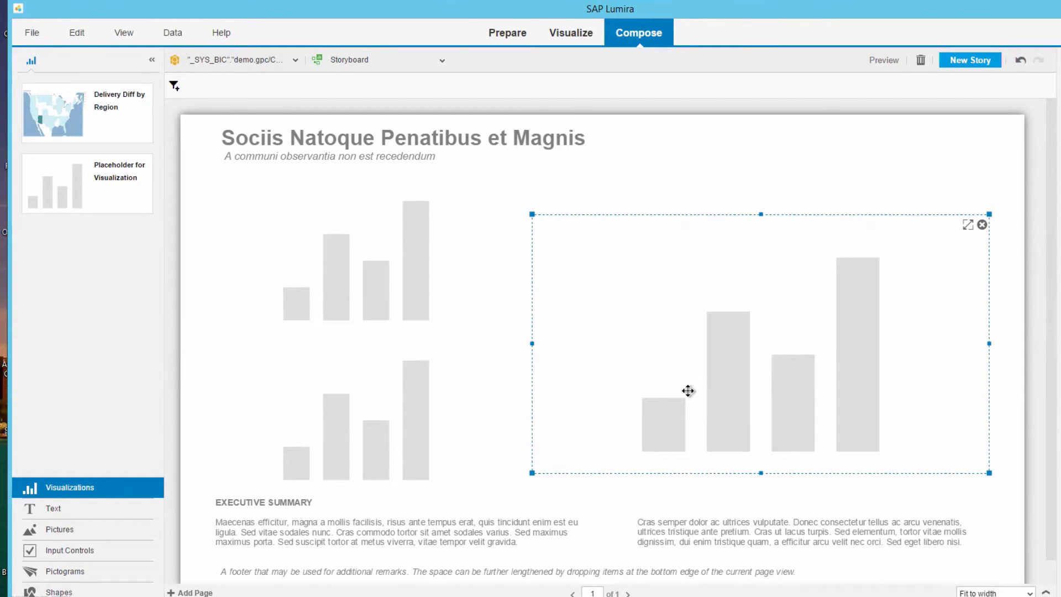
# Delete the Executive Summary text block and the placeholder paragraph beside it from the story page
pyautogui.click(449, 532)
pyautogui.click(596, 504)
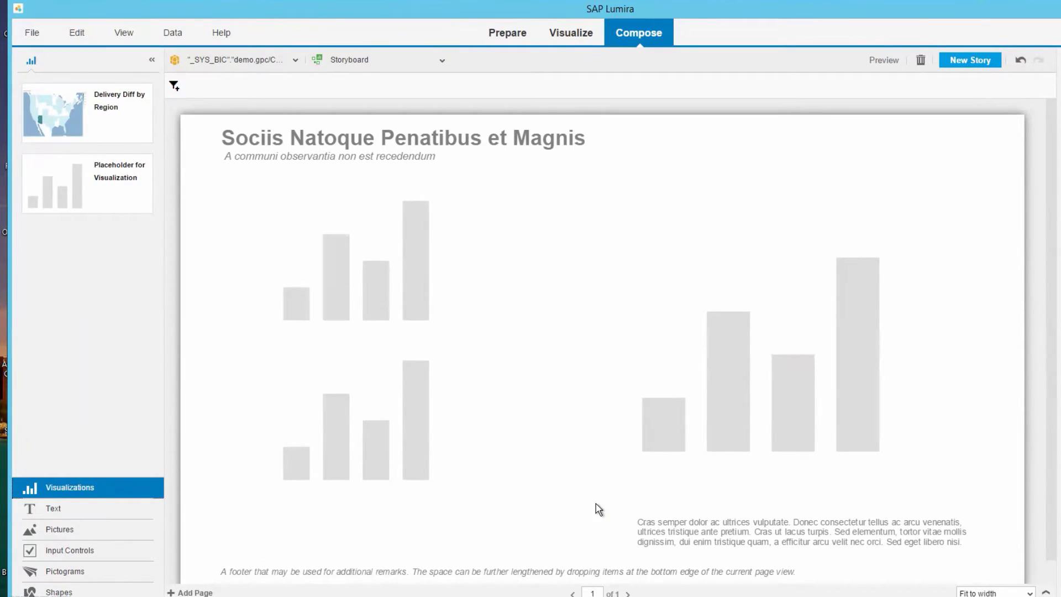
pyautogui.click(700, 522)
pyautogui.click(981, 522)
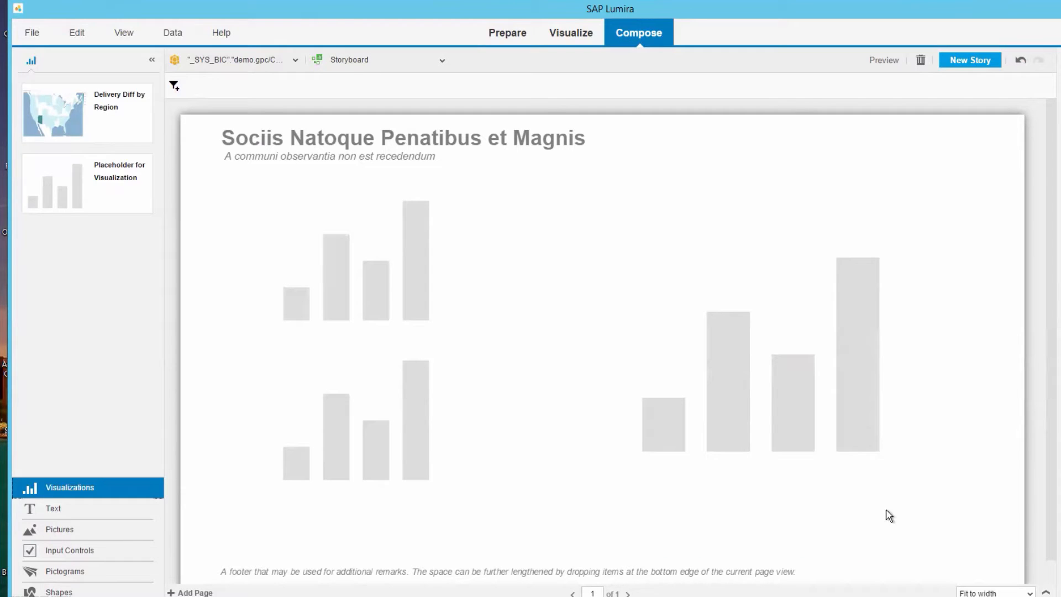
# Replace the story page's placeholder title with "Sales Item & Delivery Storyboard"
pyautogui.click(403, 141)
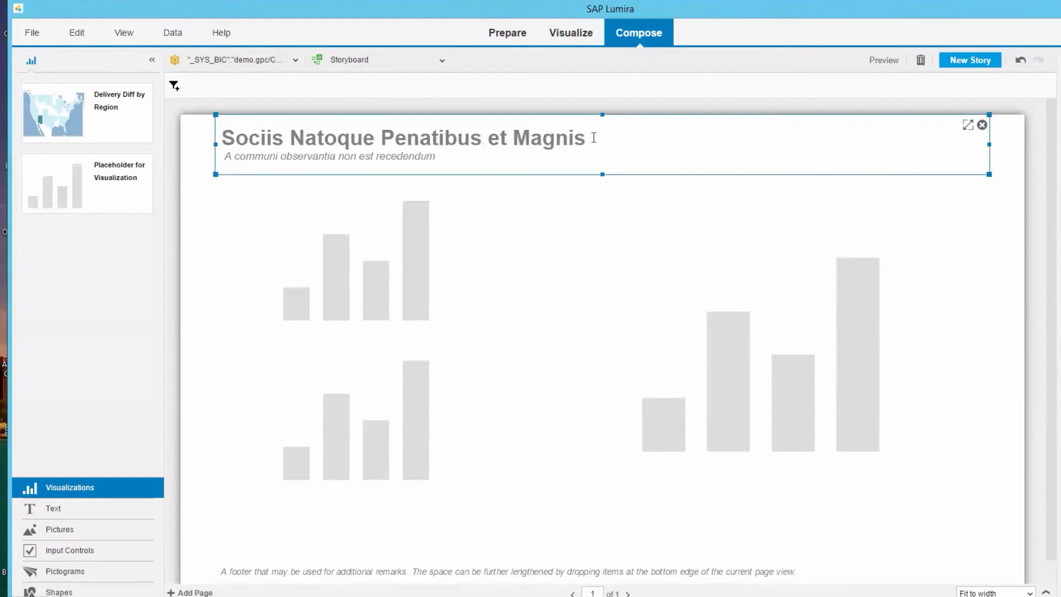
pyautogui.click(585, 135)
pyautogui.press('BackSpace')
pyautogui.press('BackSpace')
pyautogui.press('BackSpace')
pyautogui.press('BackSpace')
pyautogui.press('BackSpace')
pyautogui.press('BackSpace')
pyautogui.press('BackSpace')
pyautogui.press('BackSpace')
pyautogui.press('BackSpace')
pyautogui.press('BackSpace')
pyautogui.press('BackSpace')
pyautogui.press('BackSpace')
pyautogui.press('BackSpace')
pyautogui.press('BackSpace')
pyautogui.press('BackSpace')
pyautogui.press('BackSpace')
pyautogui.press('BackSpace')
pyautogui.press('BackSpace')
pyautogui.press('BackSpace')
pyautogui.press('BackSpace')
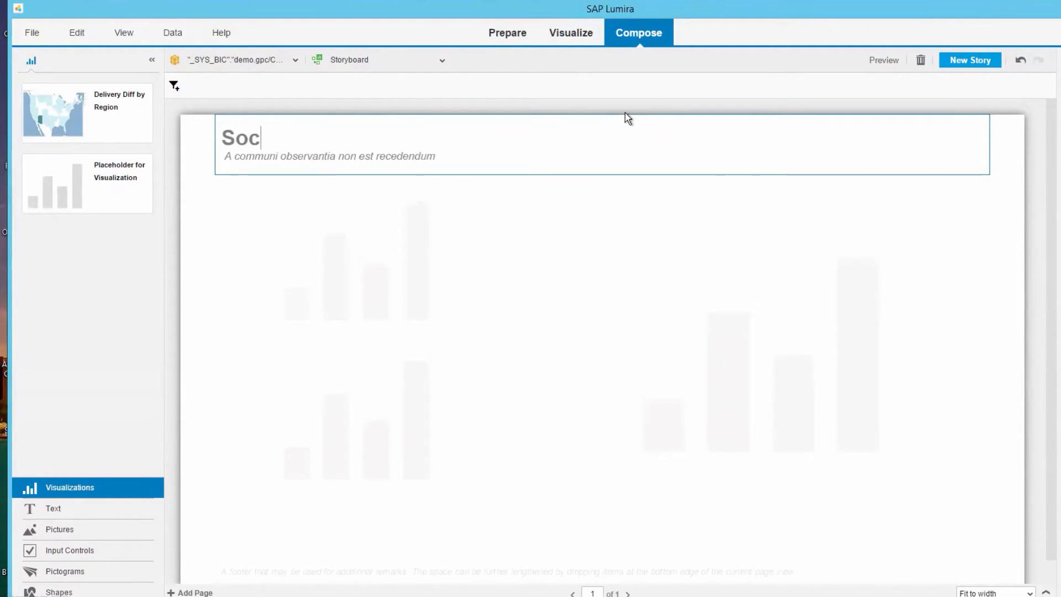
pyautogui.write('ales Item & Delive')
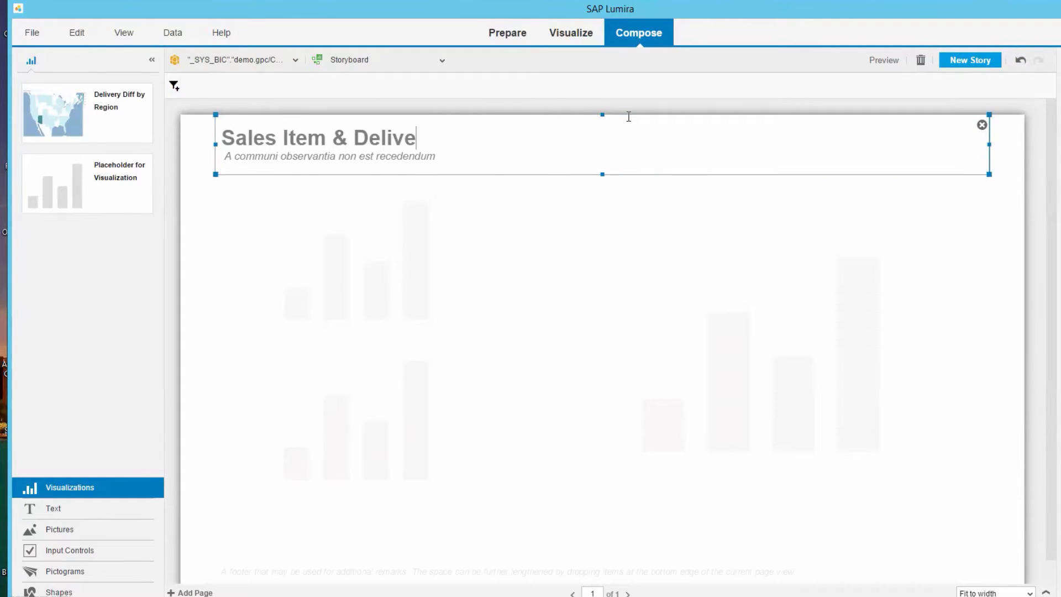
pyautogui.write('ry Storyboard')
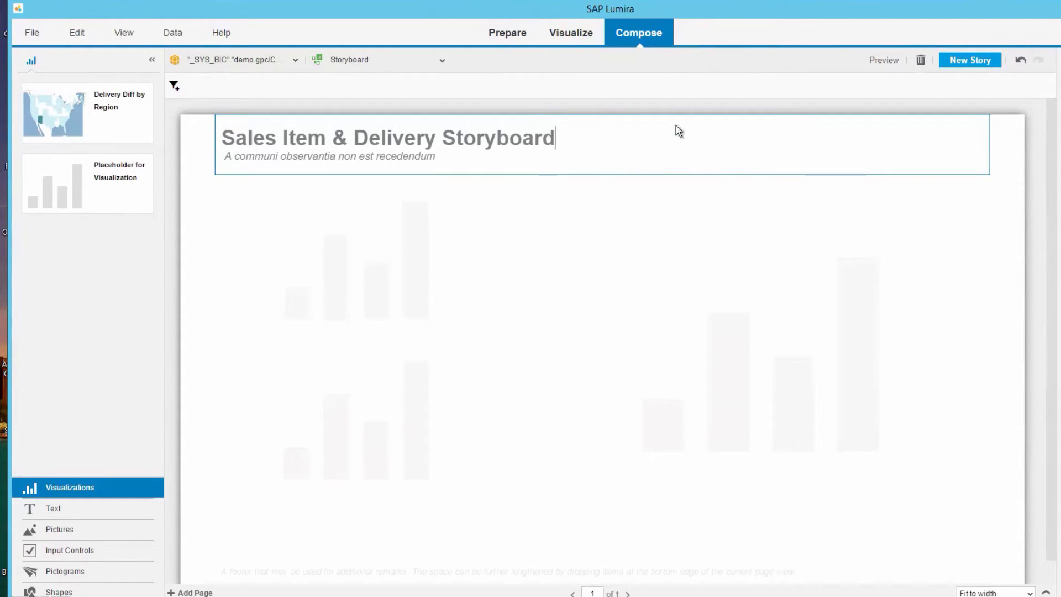
# Replace the placeholder subtitle with "Month End - Aug" and center the heading text
pyautogui.click(442, 157)
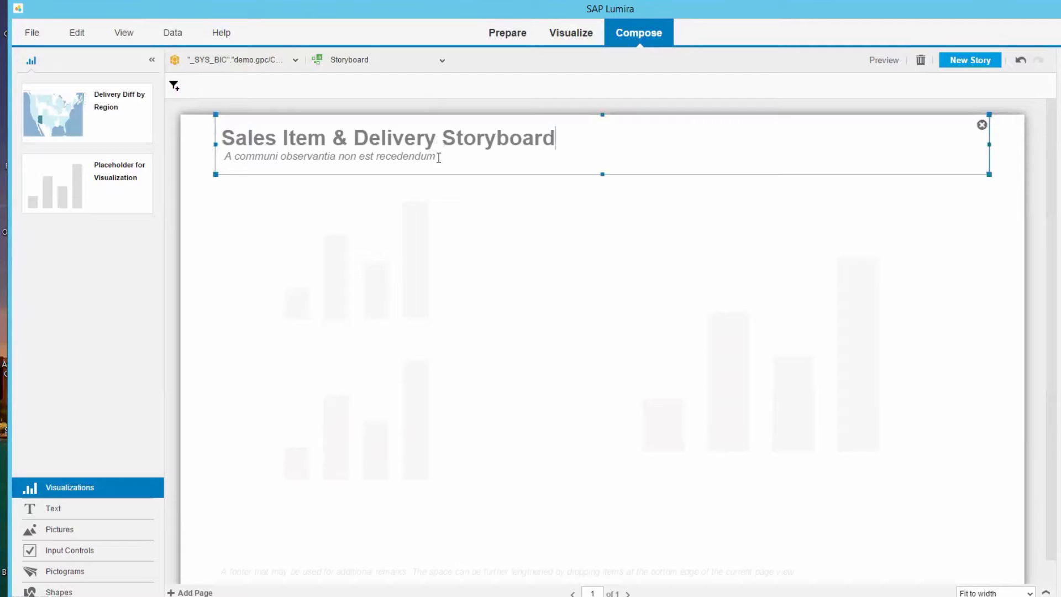
pyautogui.press('BackSpace')
pyautogui.press('BackSpace')
pyautogui.press('BackSpace')
pyautogui.press('BackSpace')
pyautogui.press('BackSpace')
pyautogui.press('BackSpace')
pyautogui.press('BackSpace')
pyautogui.press('BackSpace')
pyautogui.press('BackSpace')
pyautogui.press('BackSpace')
pyautogui.press('BackSpace')
pyautogui.press('BackSpace')
pyautogui.press('BackSpace')
pyautogui.press('BackSpace')
pyautogui.press('BackSpace')
pyautogui.press('BackSpace')
pyautogui.press('BackSpace')
pyautogui.press('BackSpace')
pyautogui.press('BackSpace')
pyautogui.press('BackSpace')
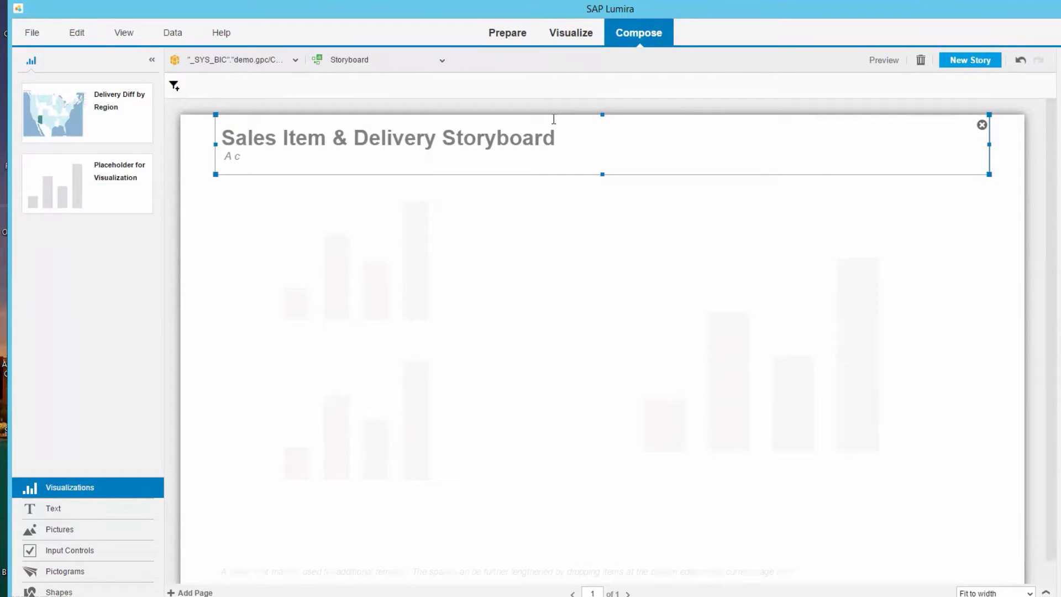
pyautogui.write('Month End - Aug')
pyautogui.click(176, 200)
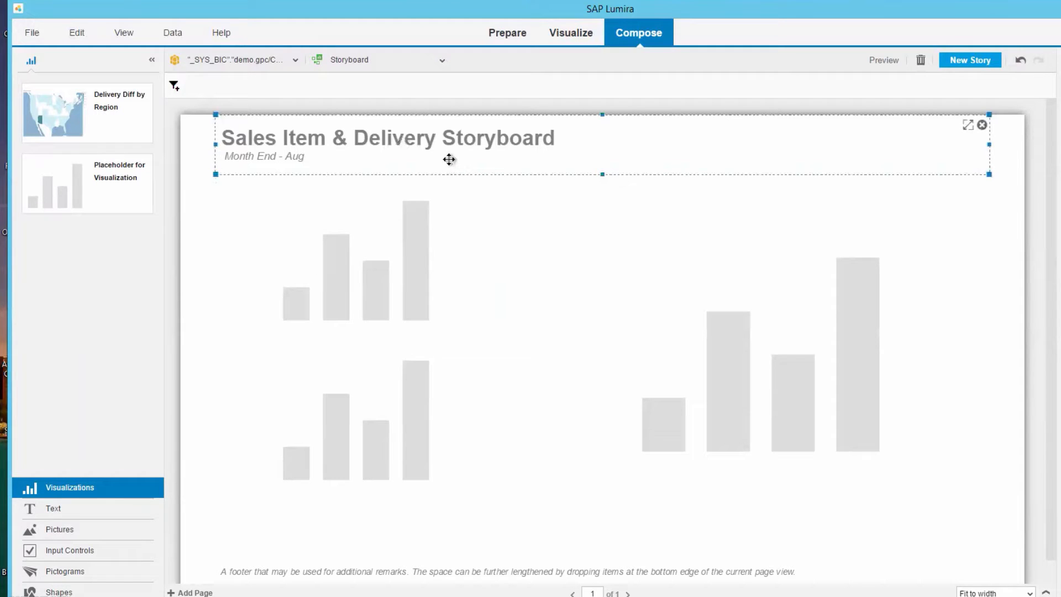
pyautogui.click(434, 161)
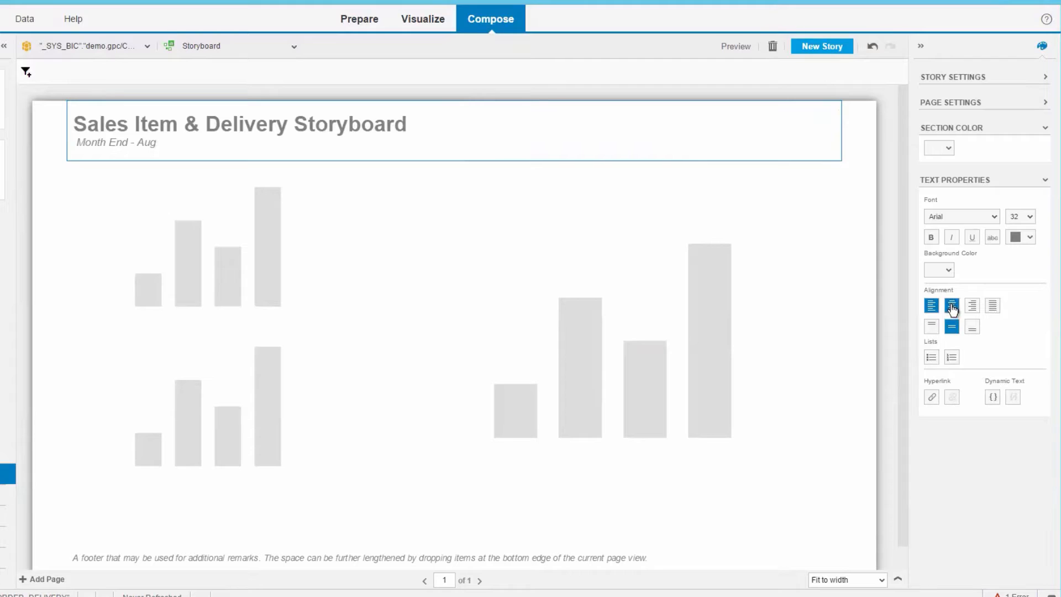
pyautogui.click(951, 306)
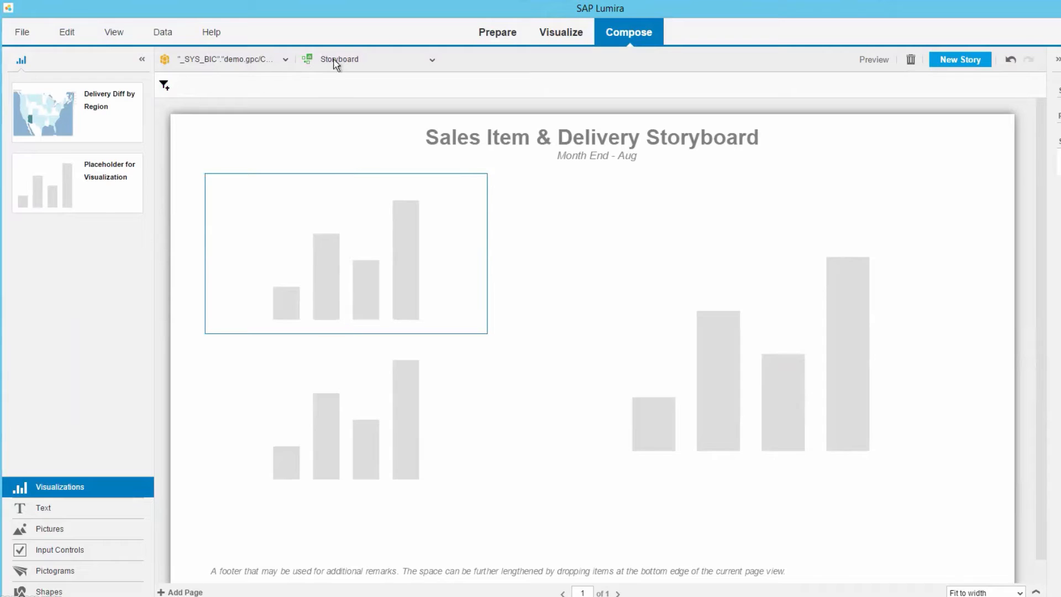
# Fill the upper and lower small placeholders with CV_SLS_ORDER_SCHED_LINE_QUERY's GrossAmount by Sales Office Name heat map and column chart, respectively
pyautogui.click(286, 60)
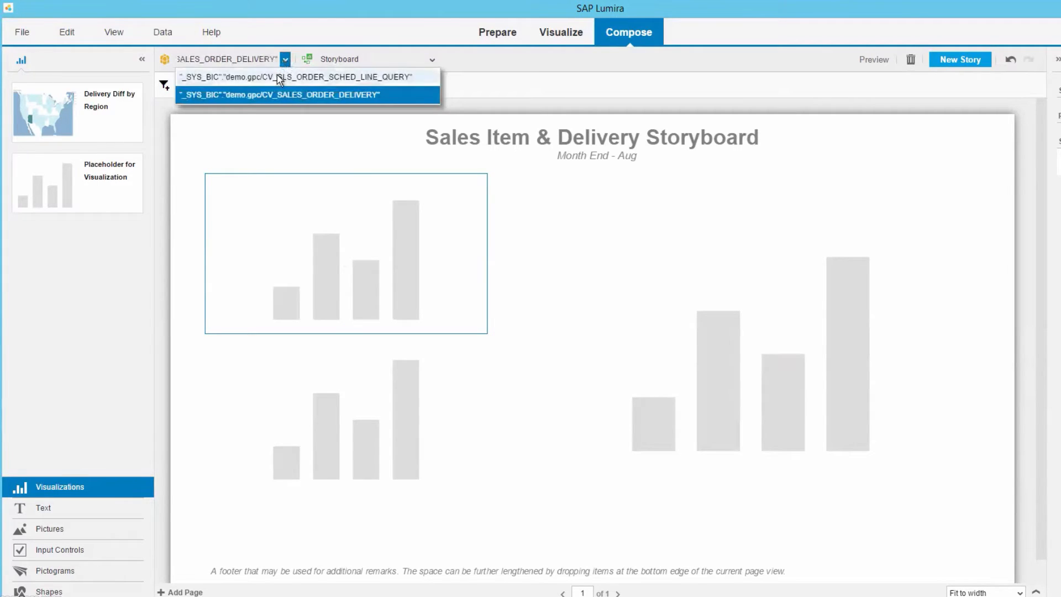
pyautogui.click(279, 77)
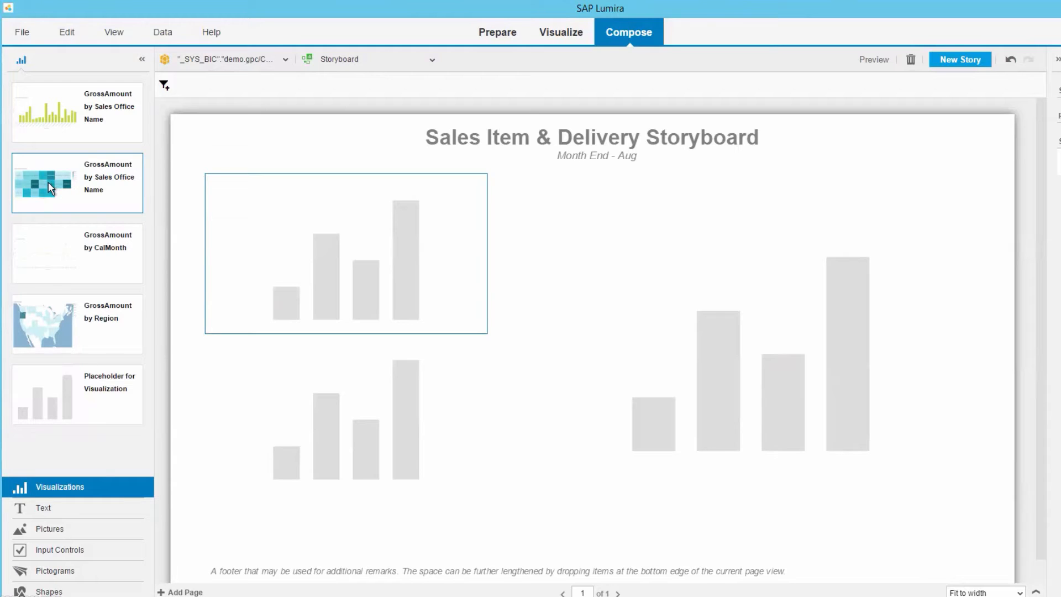
pyautogui.moveTo(48, 181); pyautogui.dragTo(338, 263)
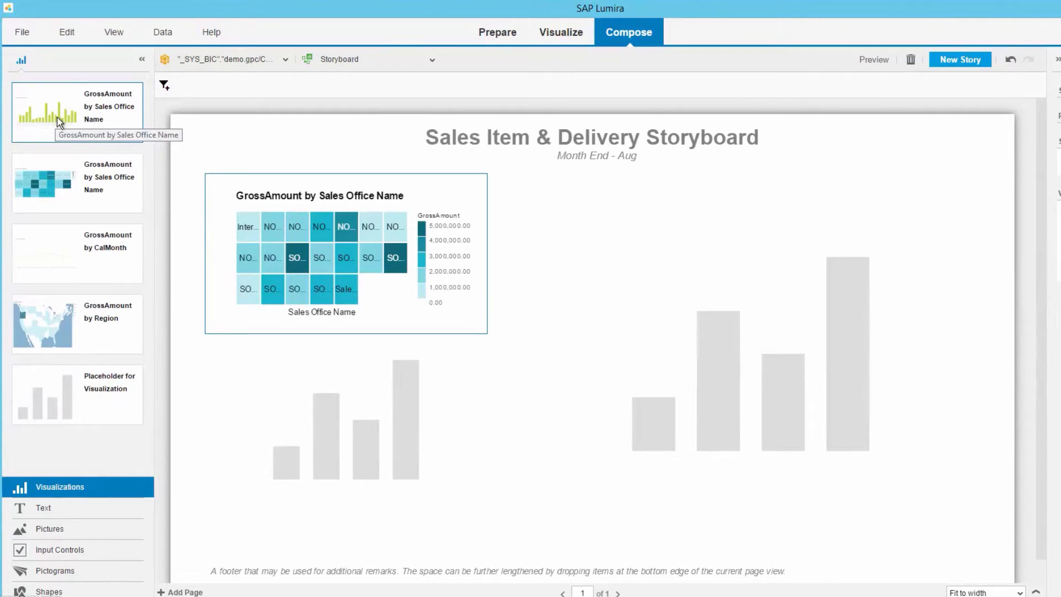
pyautogui.moveTo(55, 115); pyautogui.dragTo(342, 429)
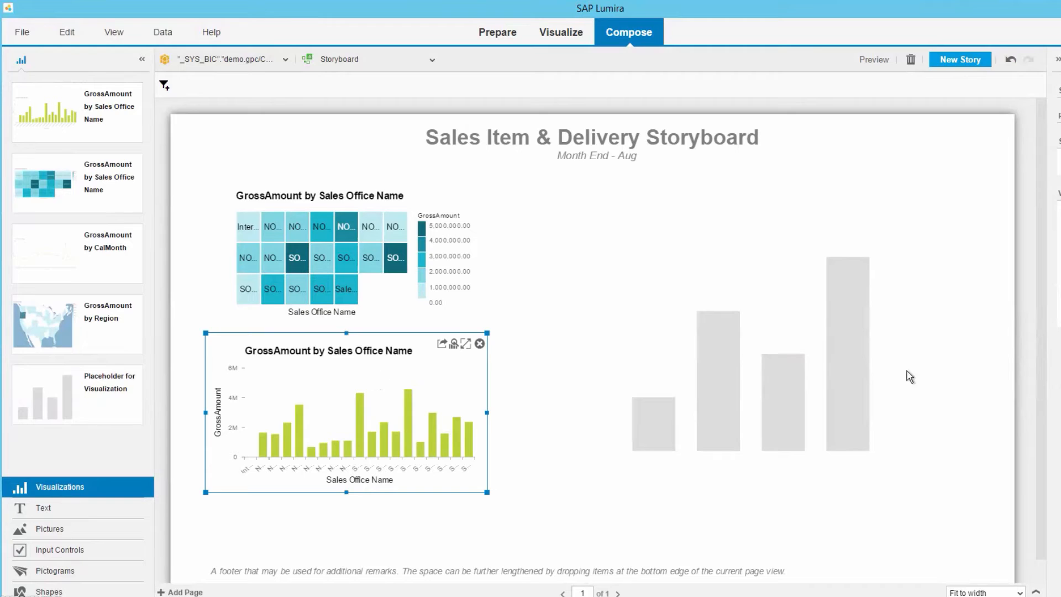
# Delete the large empty placeholder, and stretch the GrossAmount by Sales Office Name column chart across the page width and down to the footer
pyautogui.click(881, 372)
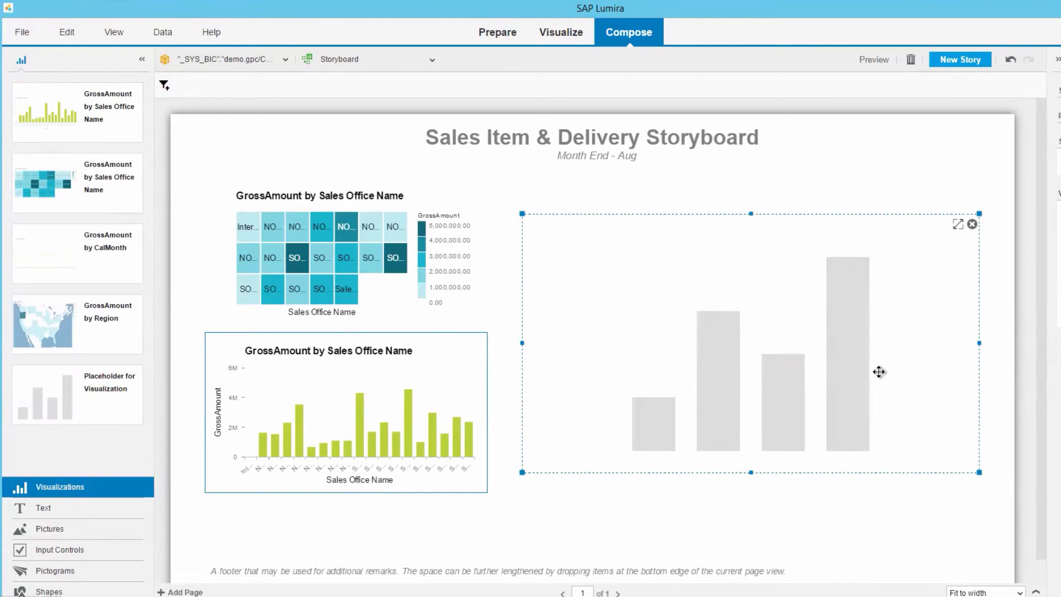
pyautogui.click(972, 224)
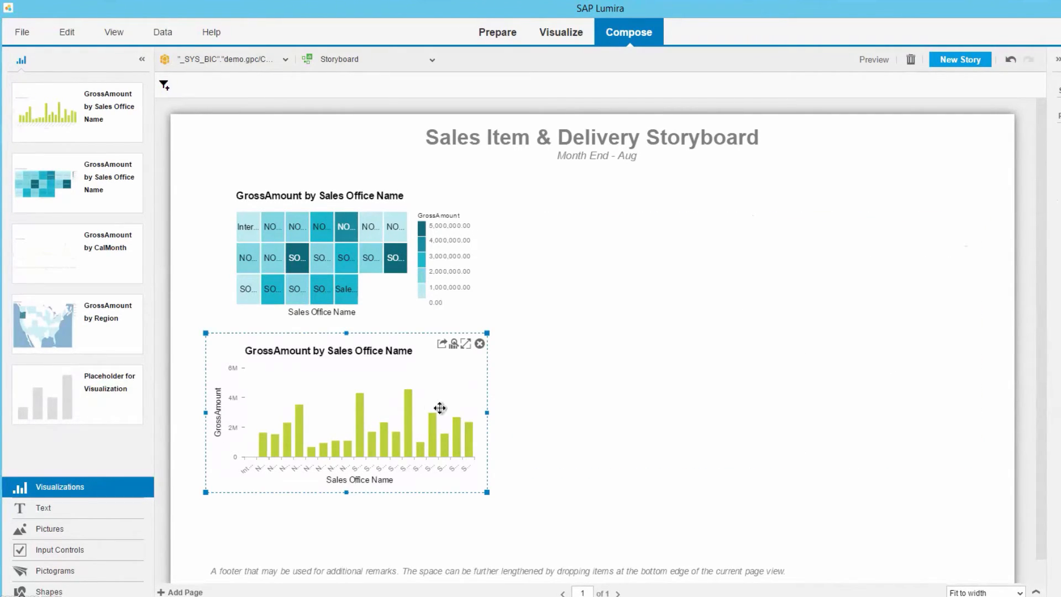
pyautogui.click(485, 409)
pyautogui.moveTo(485, 412); pyautogui.dragTo(979, 398)
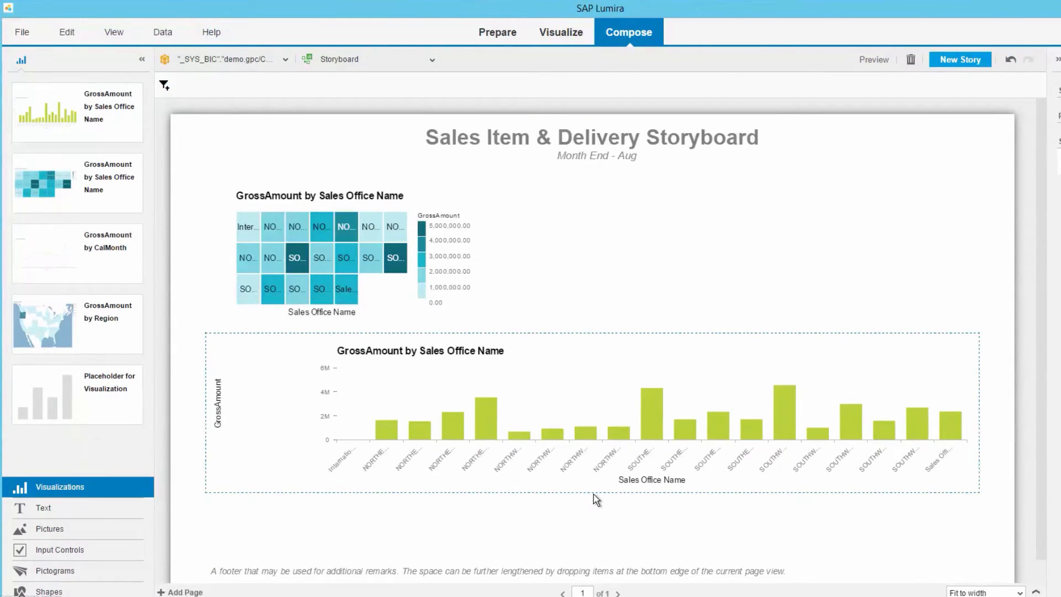
pyautogui.moveTo(594, 493); pyautogui.dragTo(591, 552)
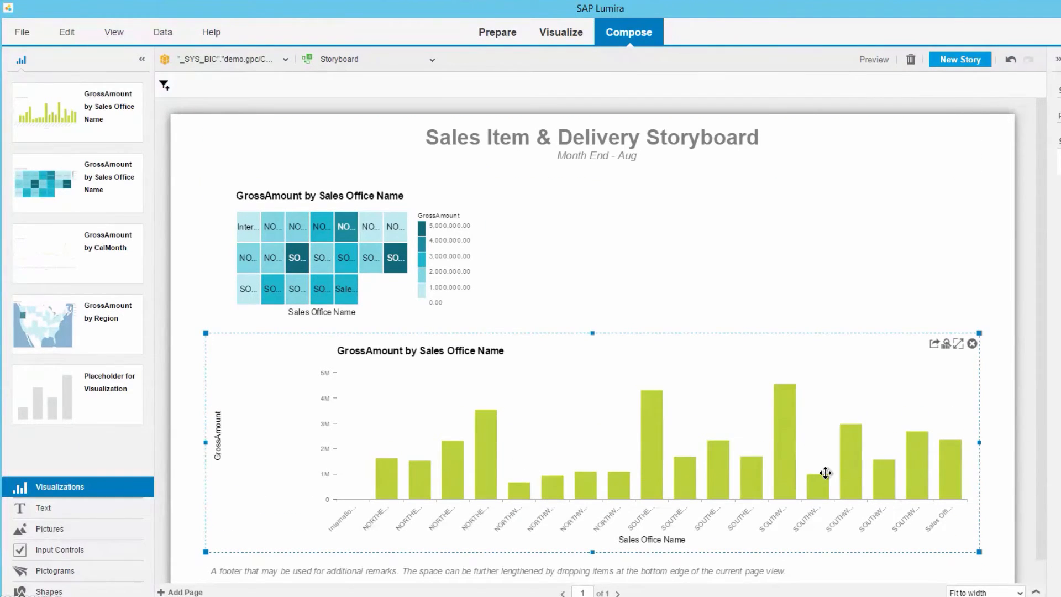
# Delete the footer text block and shift the column chart slightly down into the freed space
pyautogui.moveTo(1039, 386); pyautogui.dragTo(1041, 437)
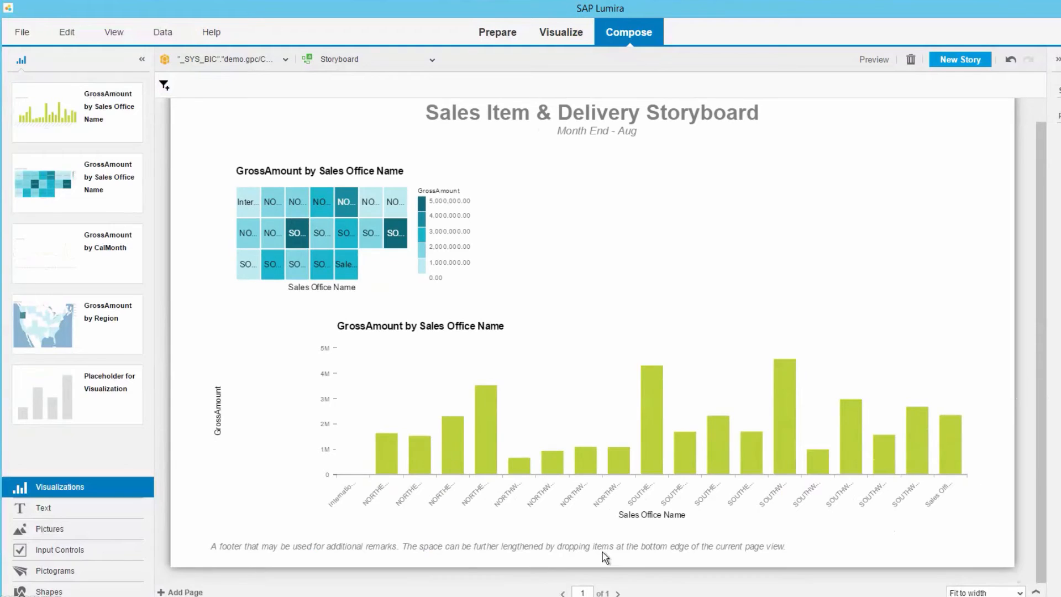
pyautogui.click(552, 543)
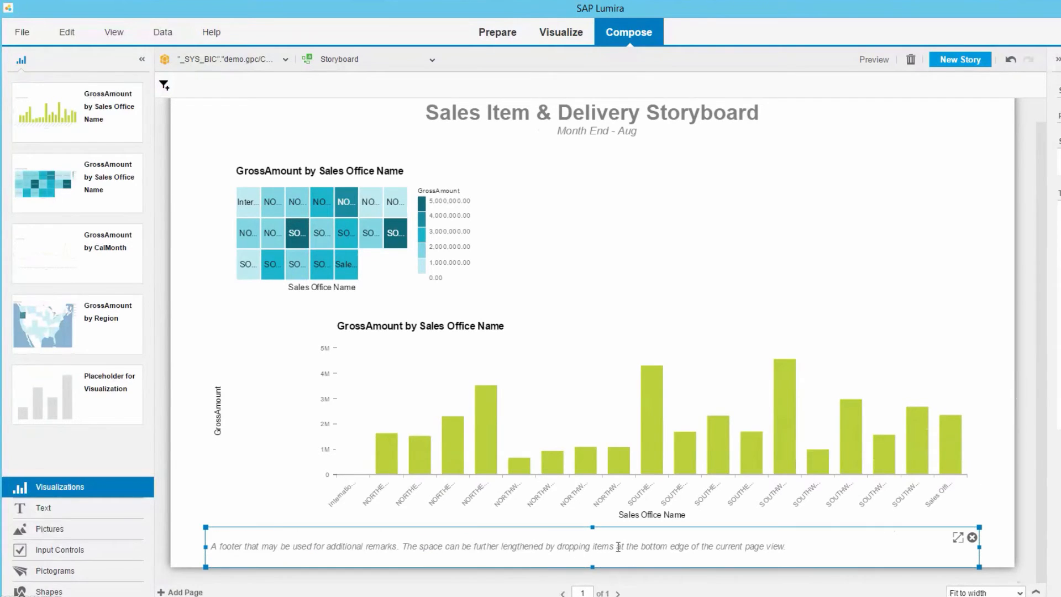
pyautogui.click(972, 537)
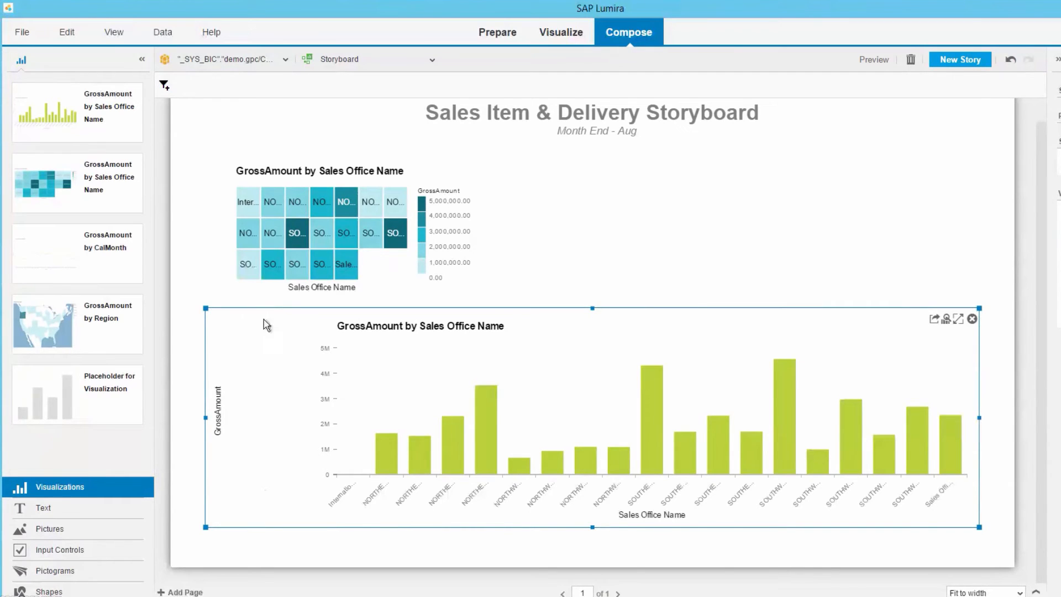
pyautogui.moveTo(267, 310); pyautogui.dragTo(264, 336)
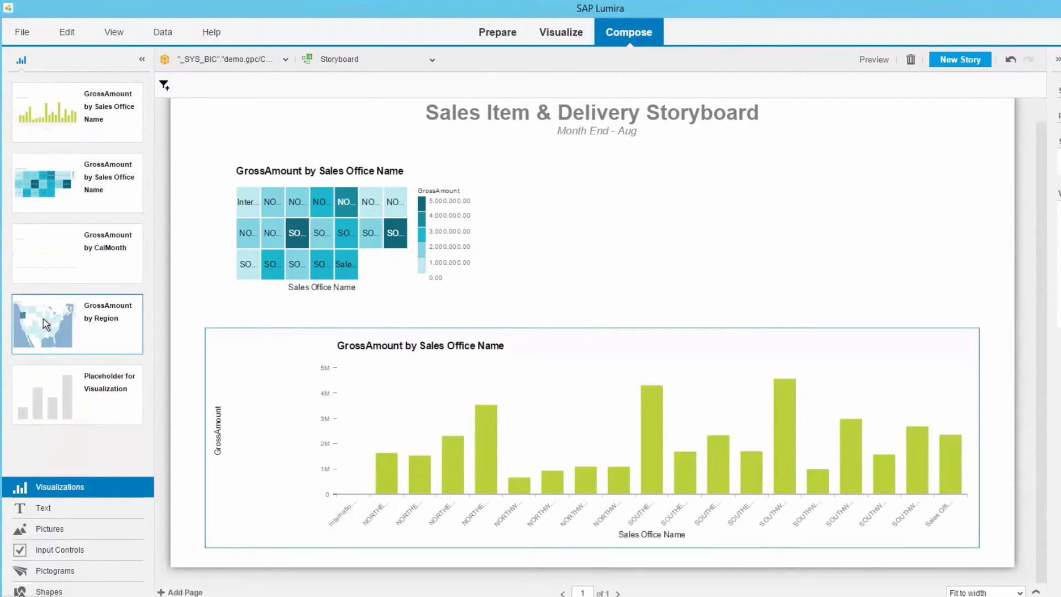
# Add the GrossAmount by Region map above the column chart, opposite the heat map, and enlarge it within the page margin
pyautogui.moveTo(47, 327); pyautogui.dragTo(788, 239)
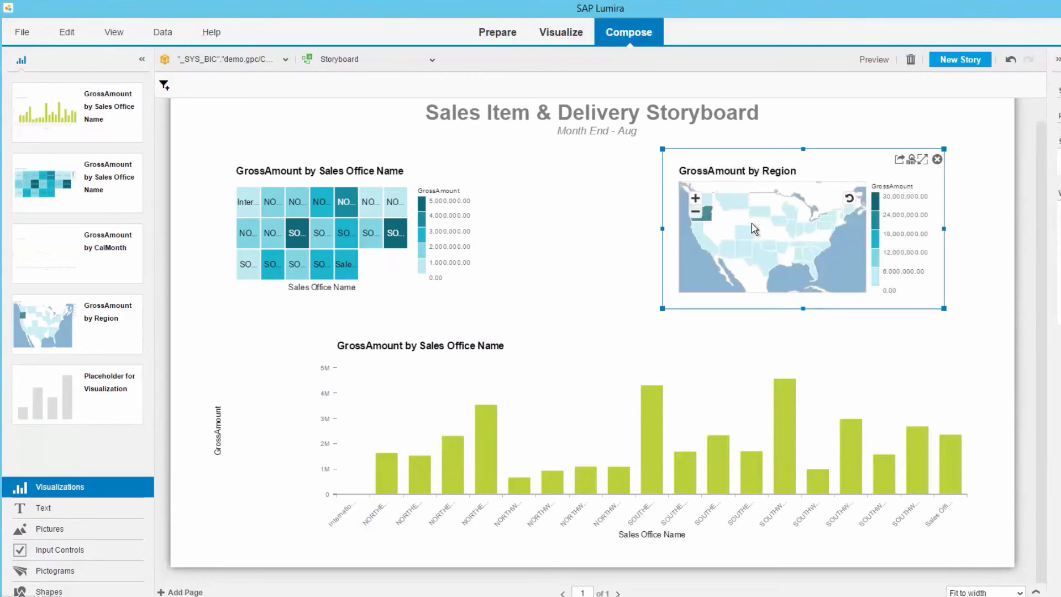
pyautogui.moveTo(873, 166)
pyautogui.mouseDown()
pyautogui.moveTo(911, 167)
pyautogui.moveTo(877, 159)
pyautogui.mouseUp()
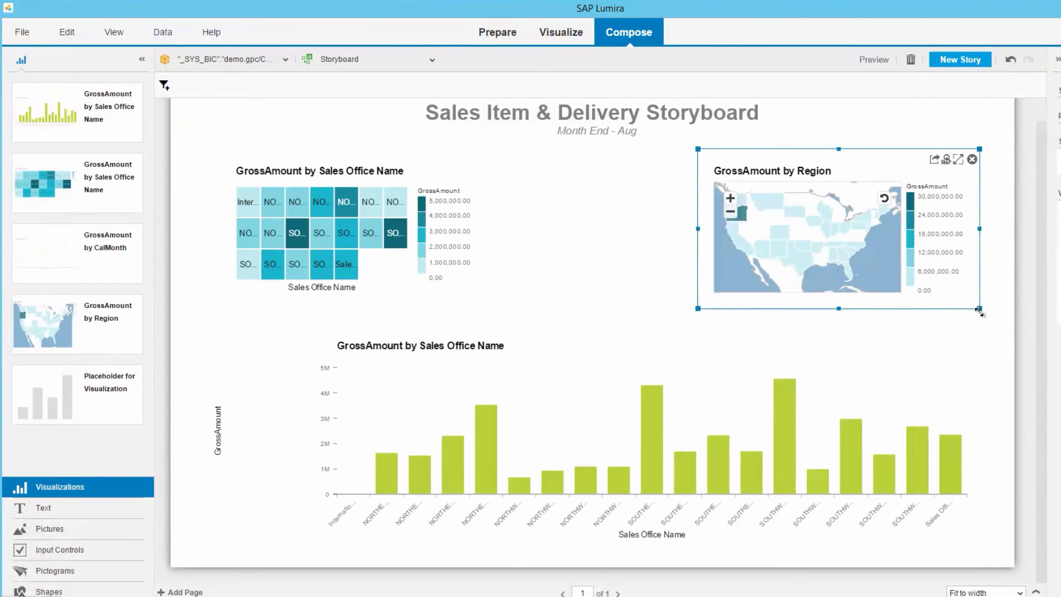
pyautogui.moveTo(978, 309); pyautogui.dragTo(984, 327)
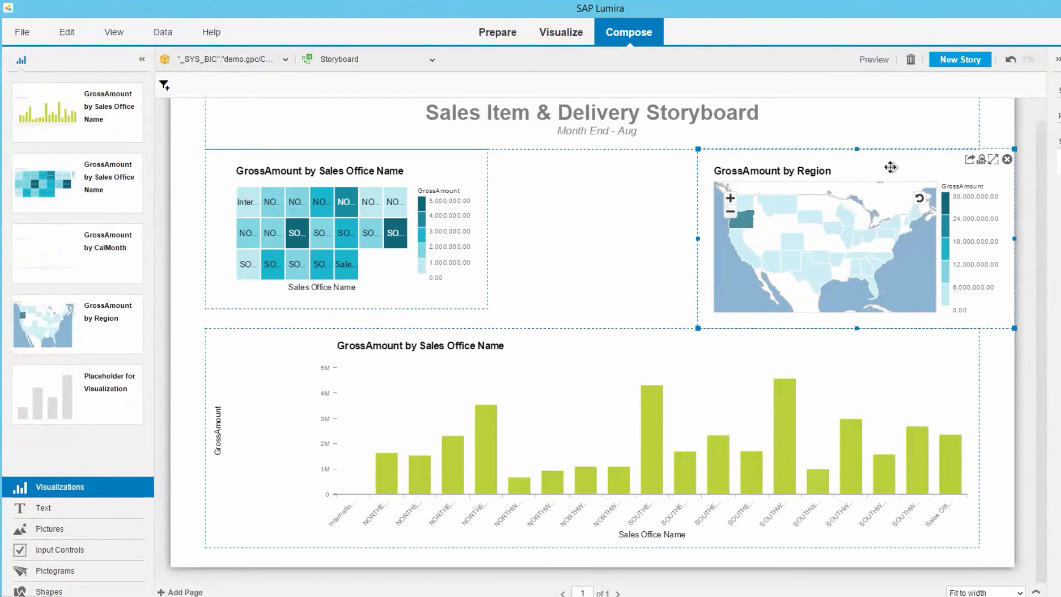
pyautogui.moveTo(890, 167); pyautogui.dragTo(870, 177)
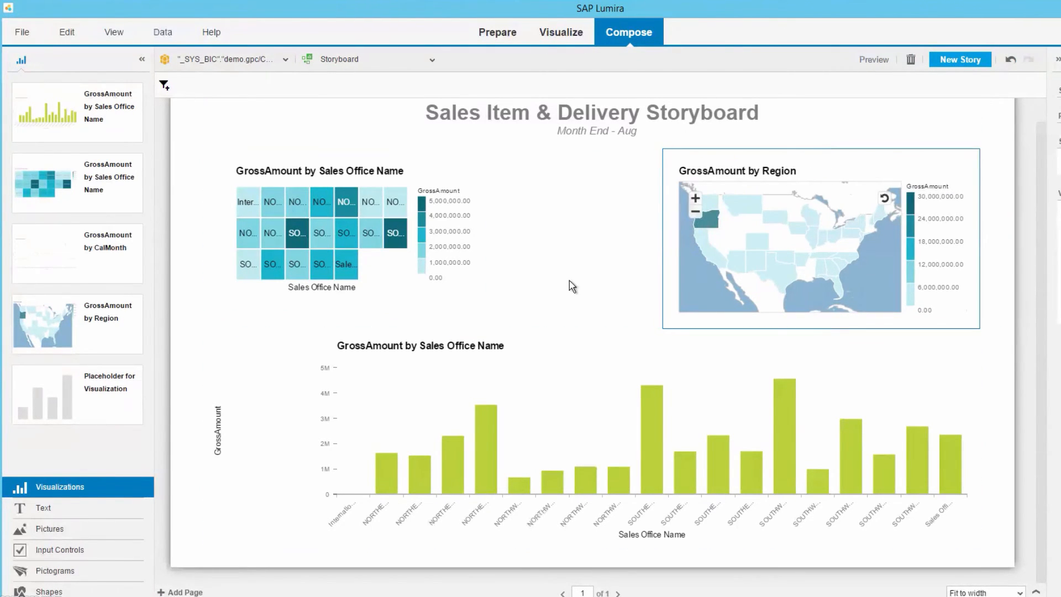
# Delete the GrossAmount by Sales Office Name heat map and move the GrossAmount by Region map into its place
pyautogui.click(362, 234)
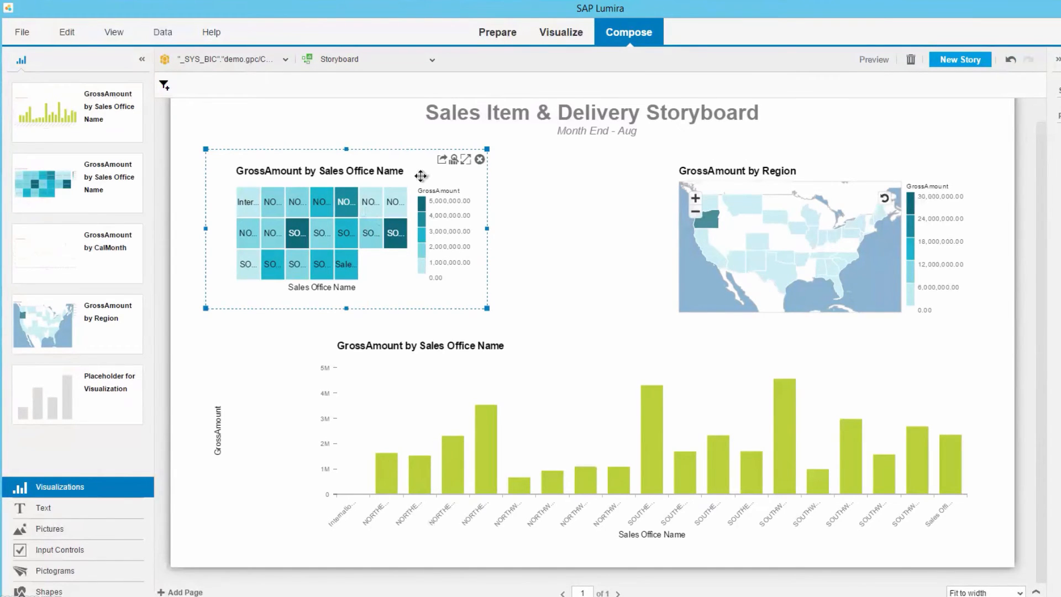
pyautogui.click(480, 161)
pyautogui.click(834, 166)
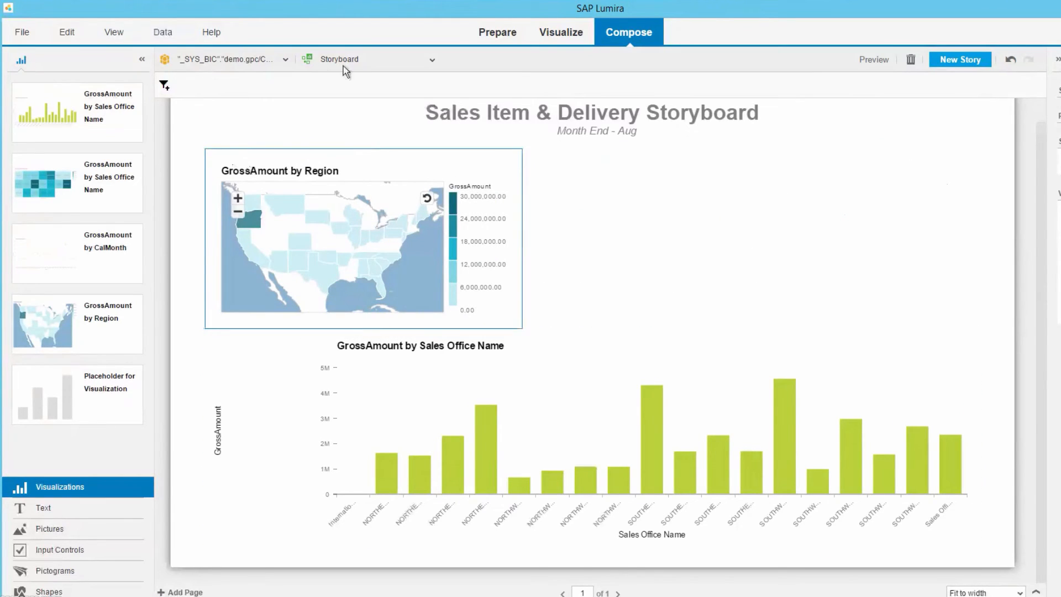
# Add the Delivery Diff by Region map from the CV_SALES_ORDER_DELIVERY dataset beside the GrossAmount map, enlarge it and align it with the page's right margin
pyautogui.click(285, 60)
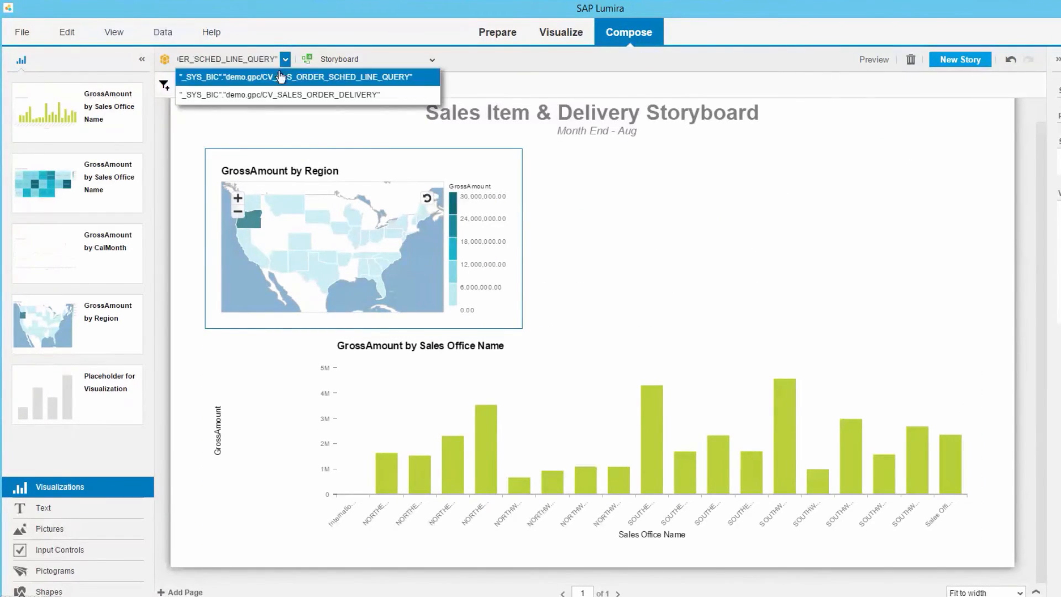
pyautogui.click(277, 95)
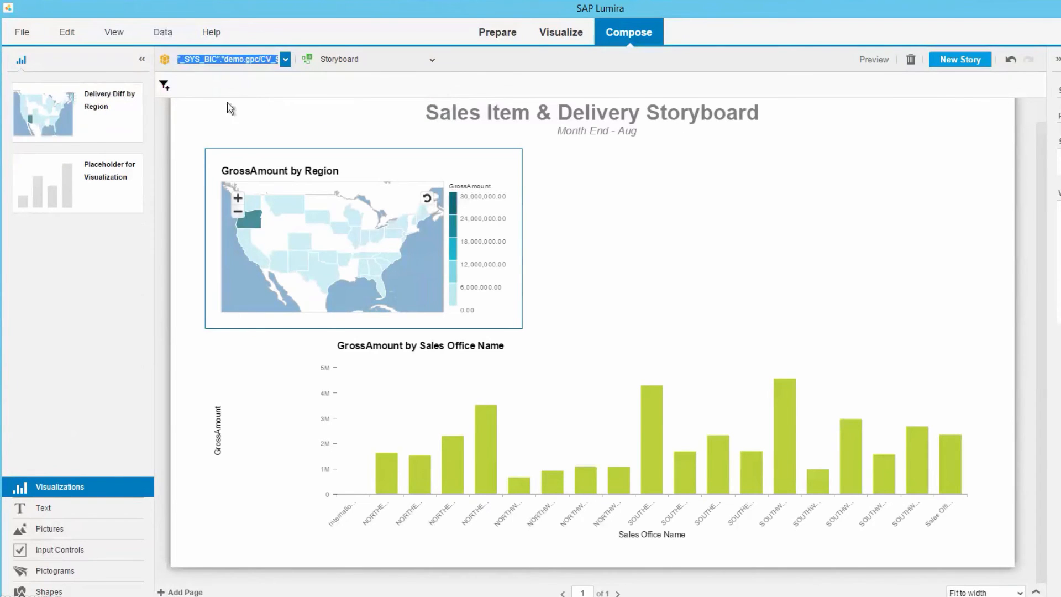
pyautogui.moveTo(128, 137); pyautogui.dragTo(680, 206)
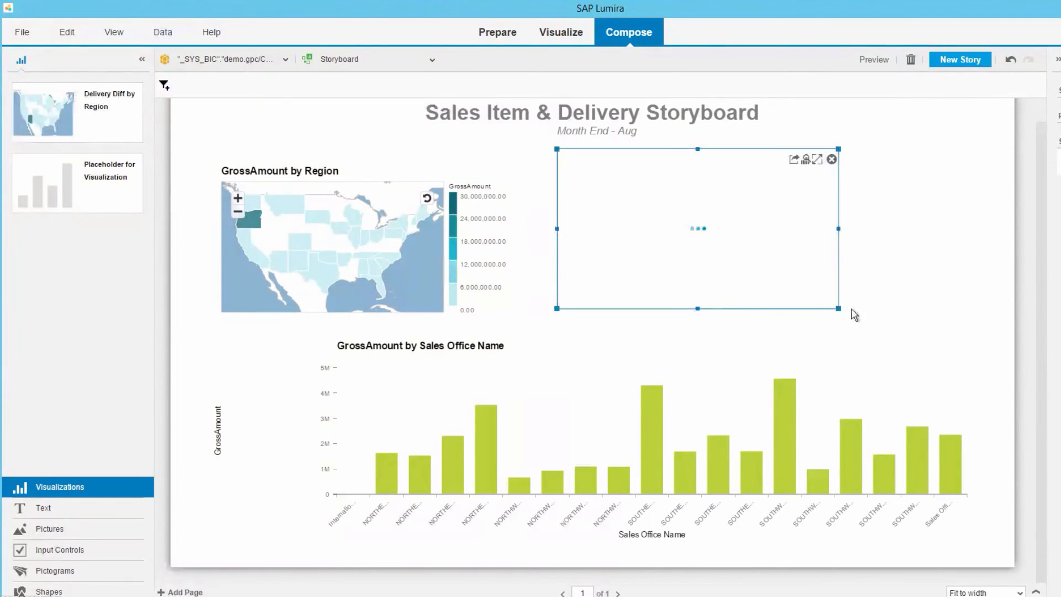
pyautogui.moveTo(838, 309)
pyautogui.mouseDown()
pyautogui.moveTo(904, 372)
pyautogui.moveTo(851, 325)
pyautogui.mouseUp()
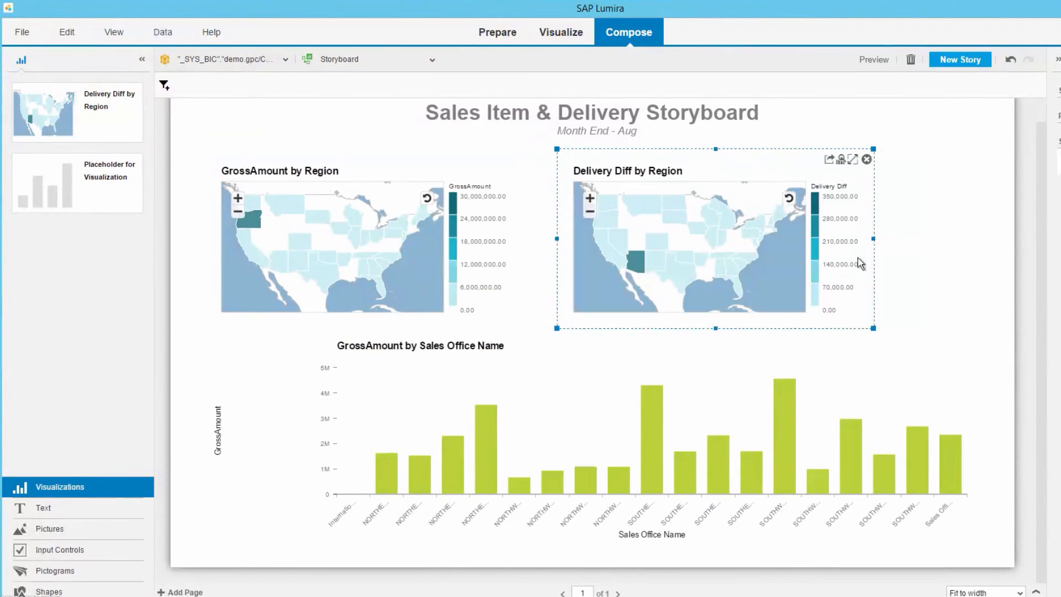
pyautogui.moveTo(749, 166); pyautogui.dragTo(964, 238)
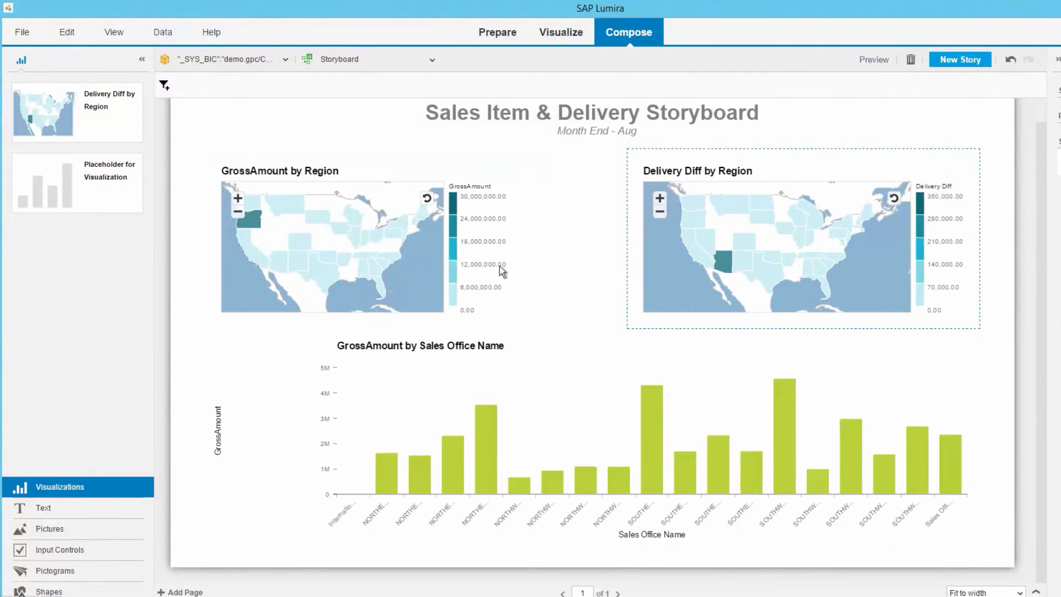
# Widen the GrossAmount by Region map to match the Delivery Diff by Region map
pyautogui.click(521, 243)
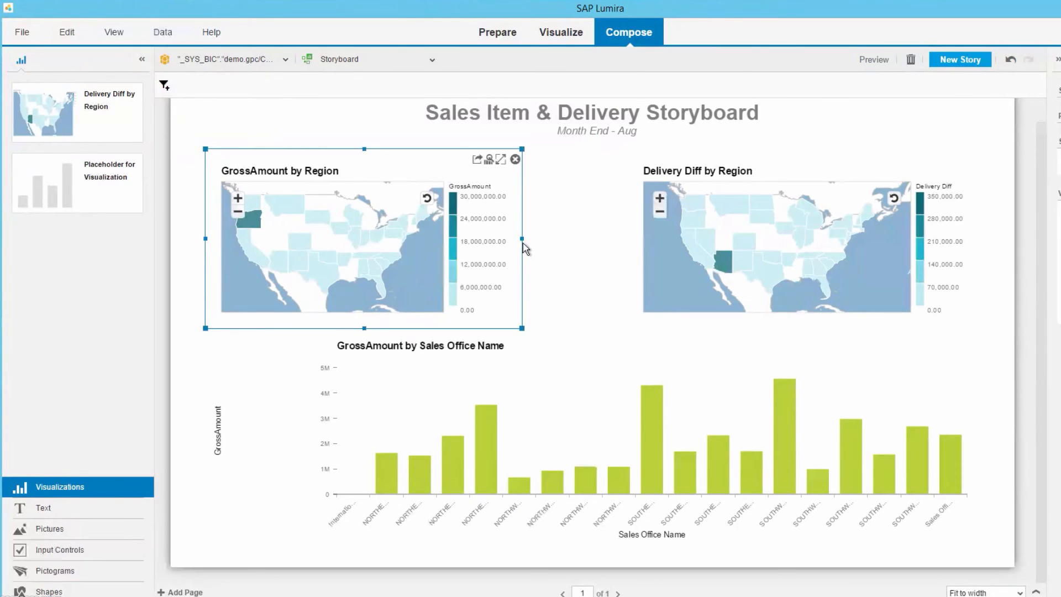
pyautogui.moveTo(535, 238)
pyautogui.mouseDown()
pyautogui.moveTo(557, 237)
pyautogui.moveTo(544, 232)
pyautogui.mouseUp()
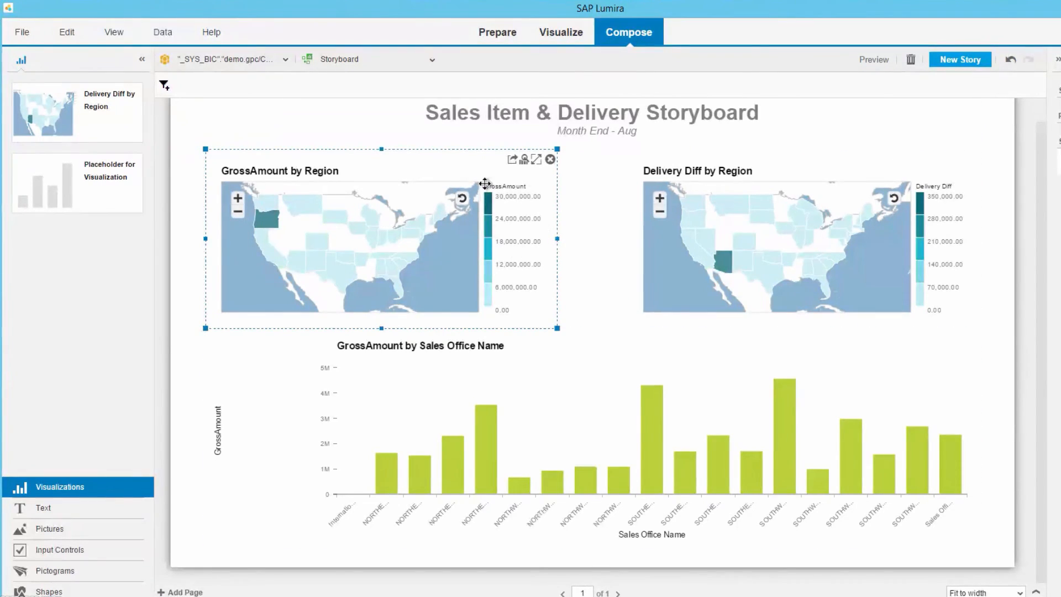
pyautogui.click(591, 241)
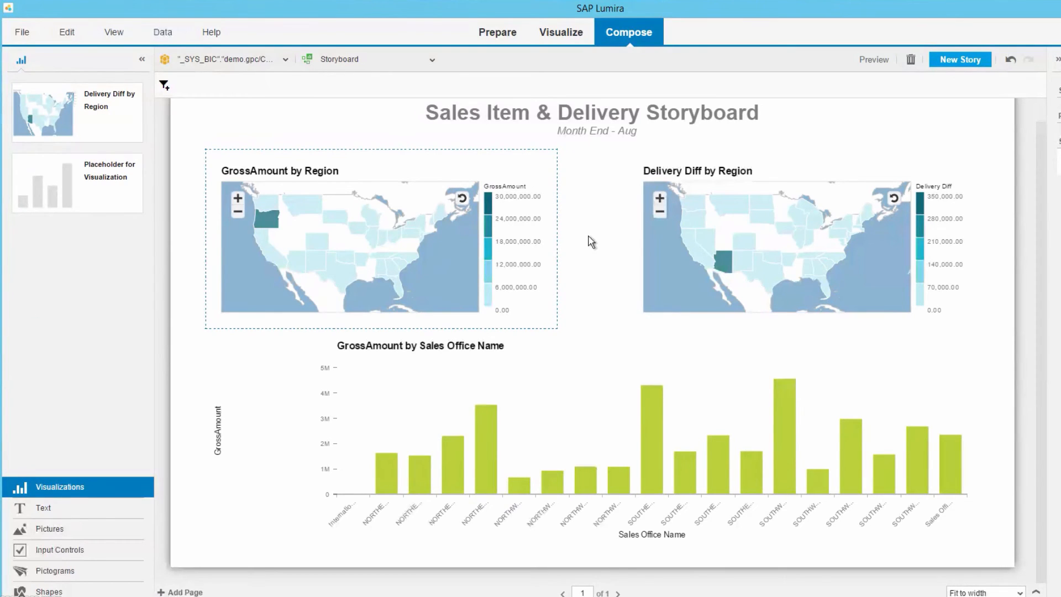